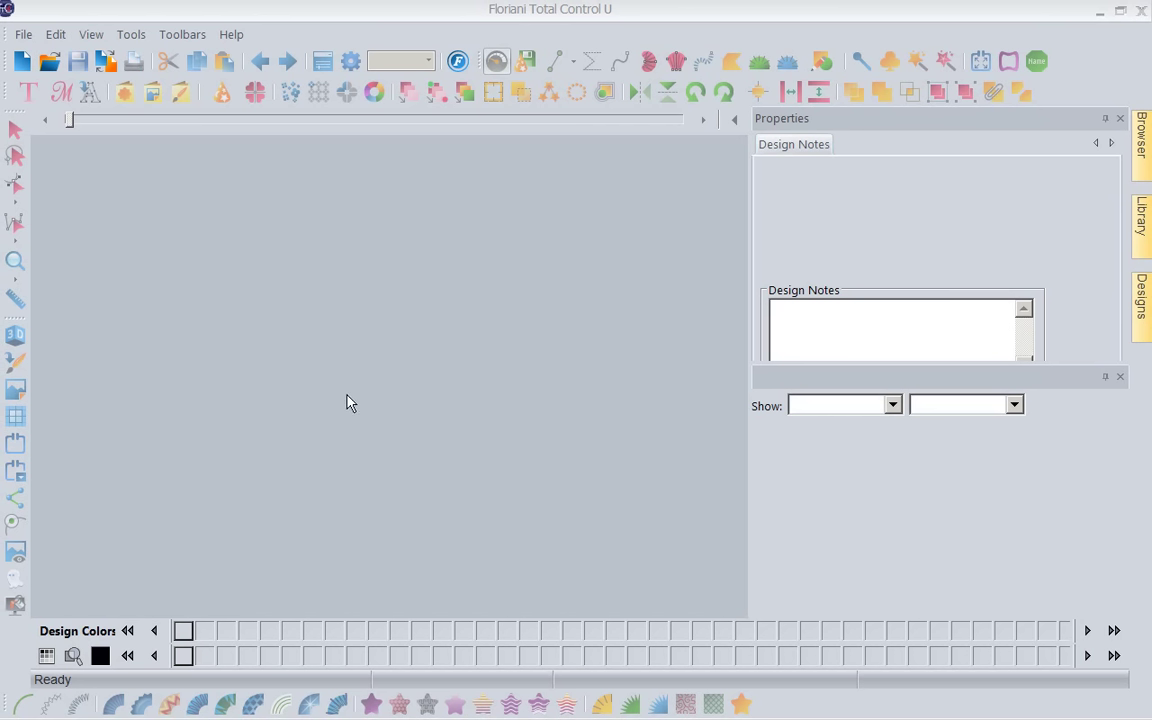
# Start a new design and insert the Heart 004 custom shape as a 3.50 × 3.06 in outline.
pyautogui.click(19, 63)
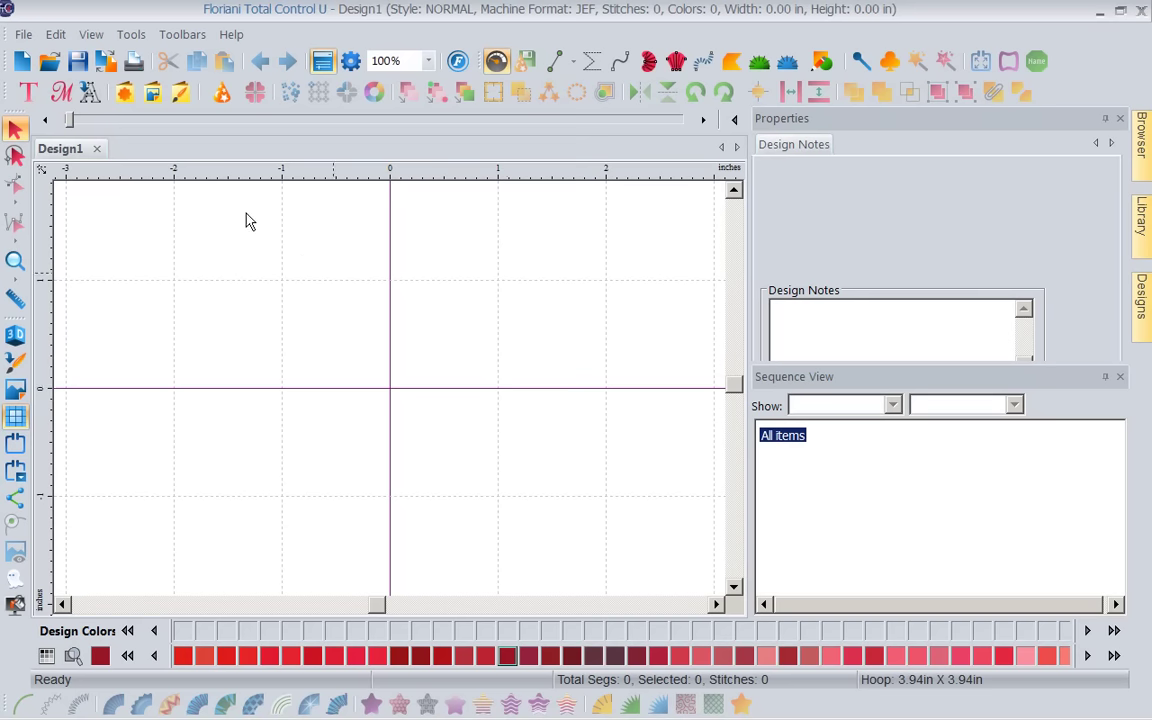
pyautogui.click(124, 96)
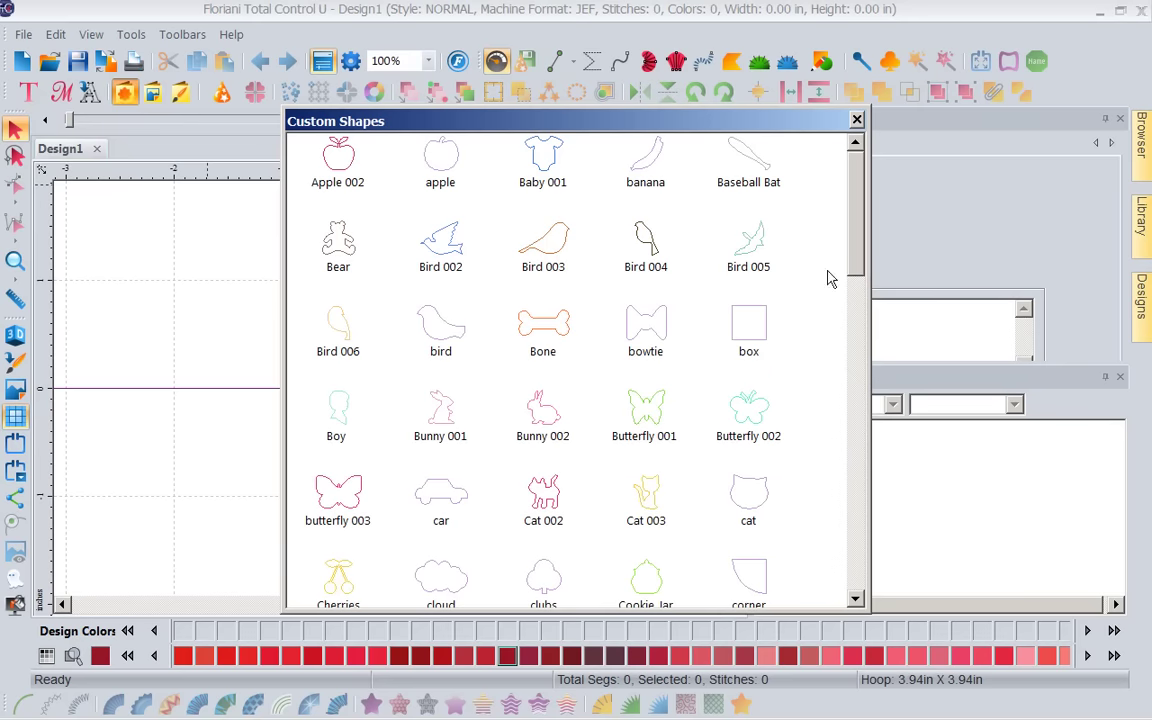
pyautogui.moveTo(856, 211); pyautogui.dragTo(856, 386)
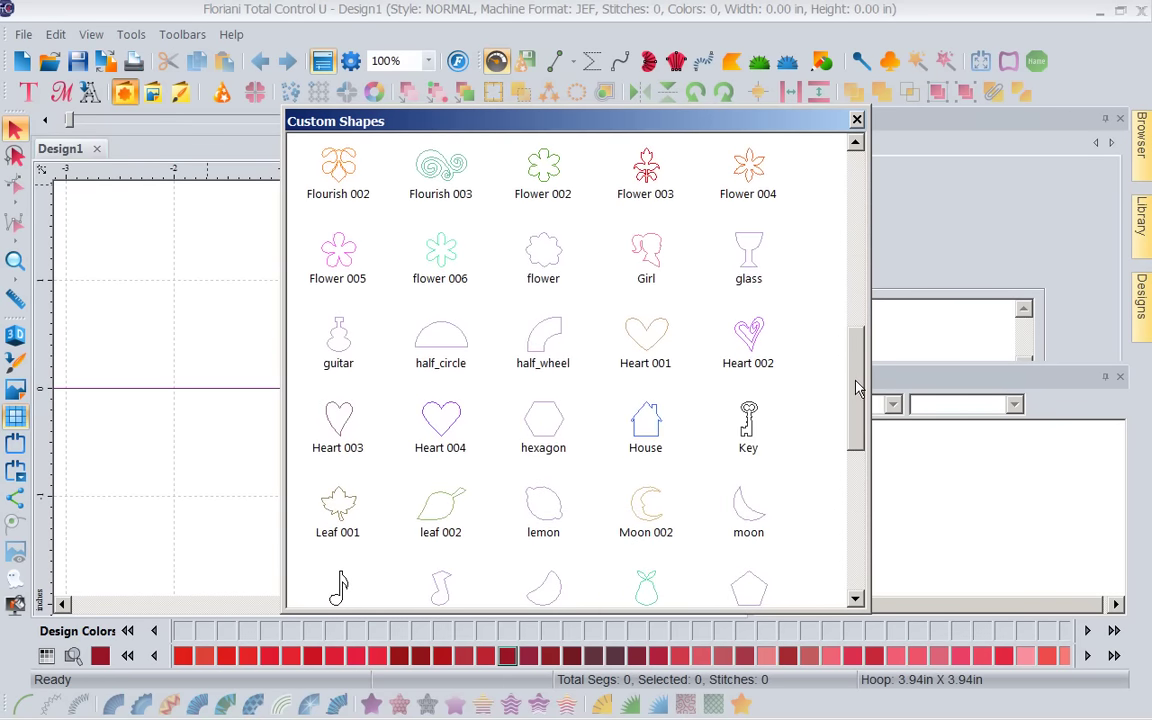
pyautogui.doubleClick(441, 427)
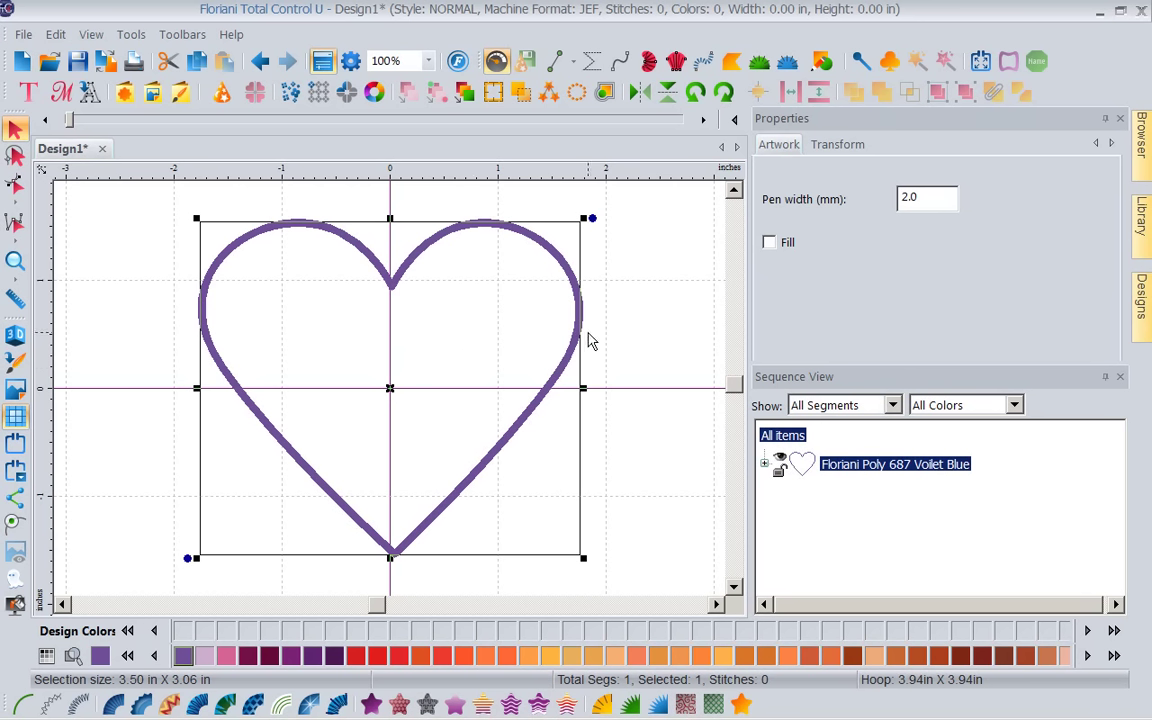
# Change the heart outline's pen width from 2.0 to 0.5 mm and apply it.
pyautogui.doubleClick(930, 197)
pyautogui.press('BackSpace')
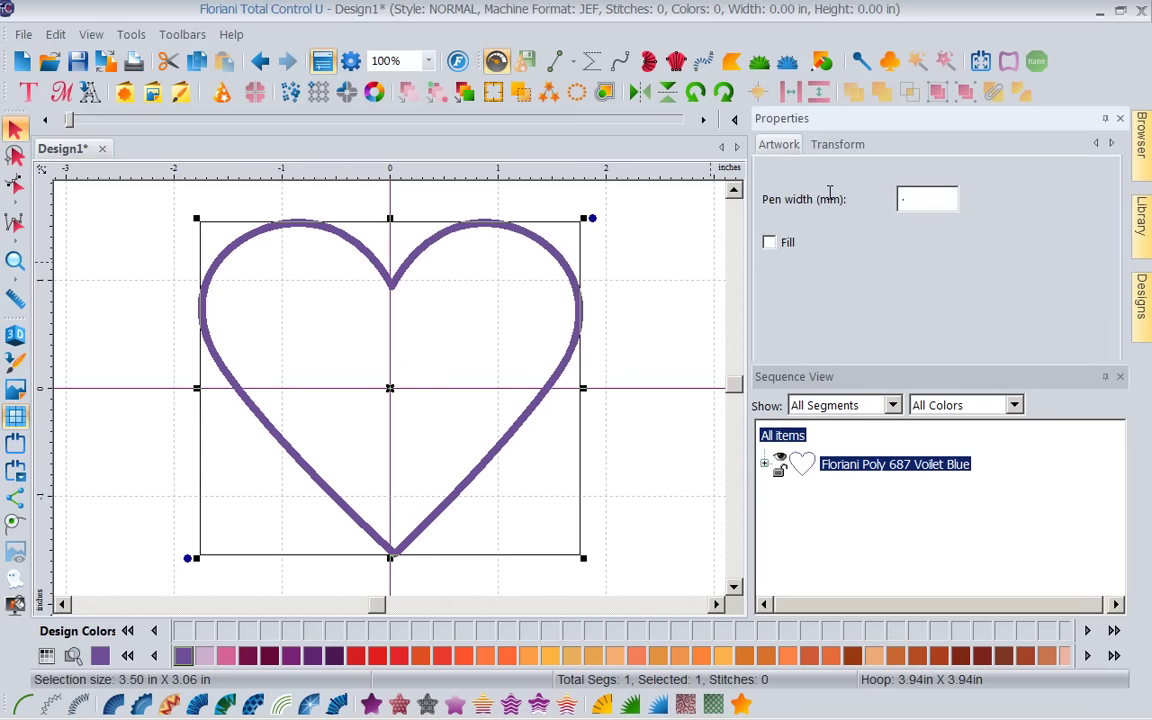
pyautogui.write('.5')
pyautogui.moveTo(965, 366); pyautogui.dragTo(965, 447)
pyautogui.click(1031, 403)
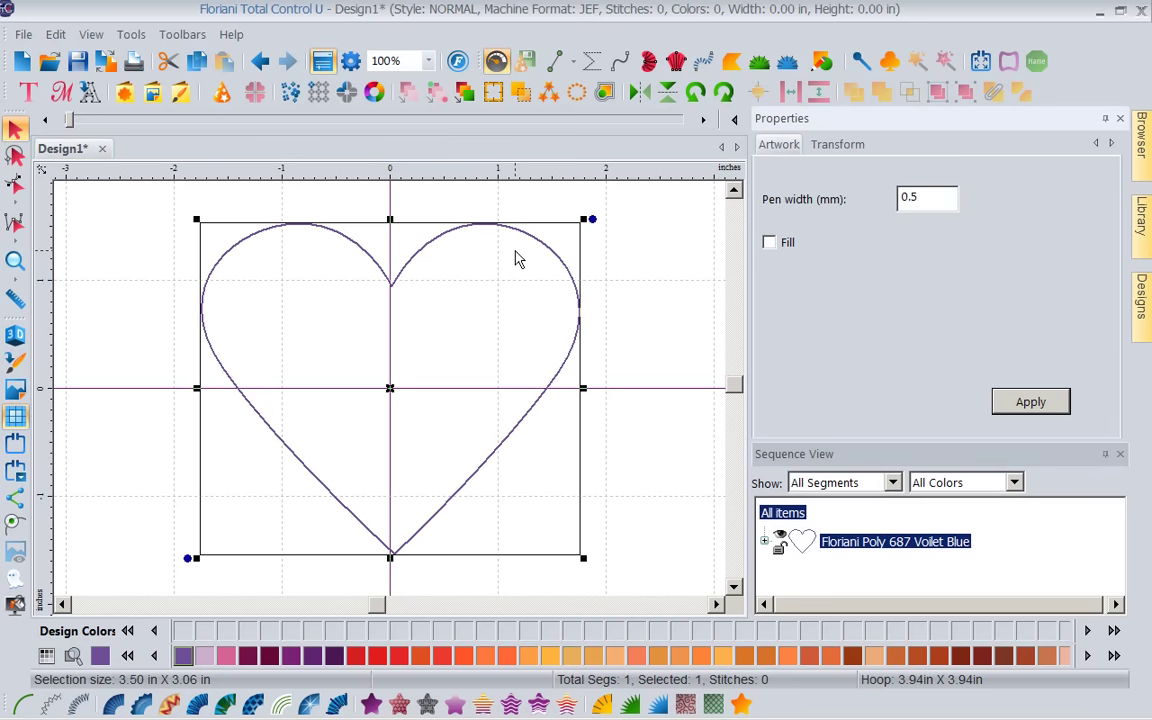
# Resize the heart to 0.25 in wide (0.22 in high), keeping the aspect ratio.
pyautogui.click(838, 146)
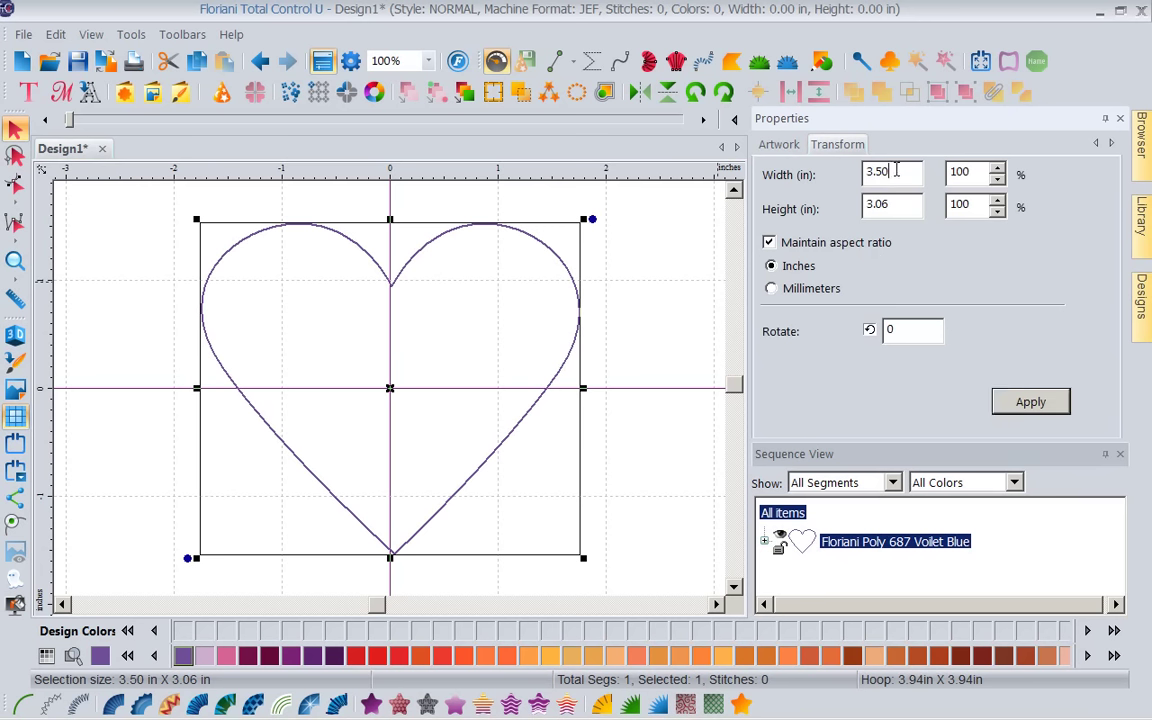
pyautogui.moveTo(893, 172); pyautogui.dragTo(841, 172)
pyautogui.write('.25')
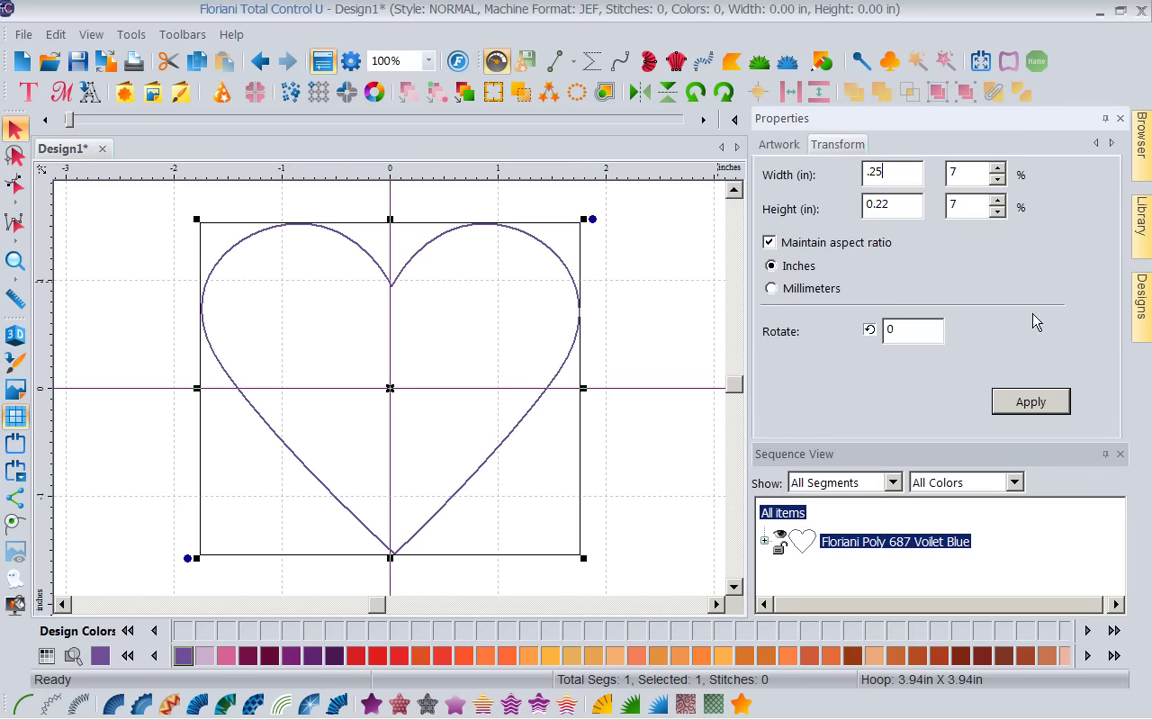
pyautogui.click(1028, 410)
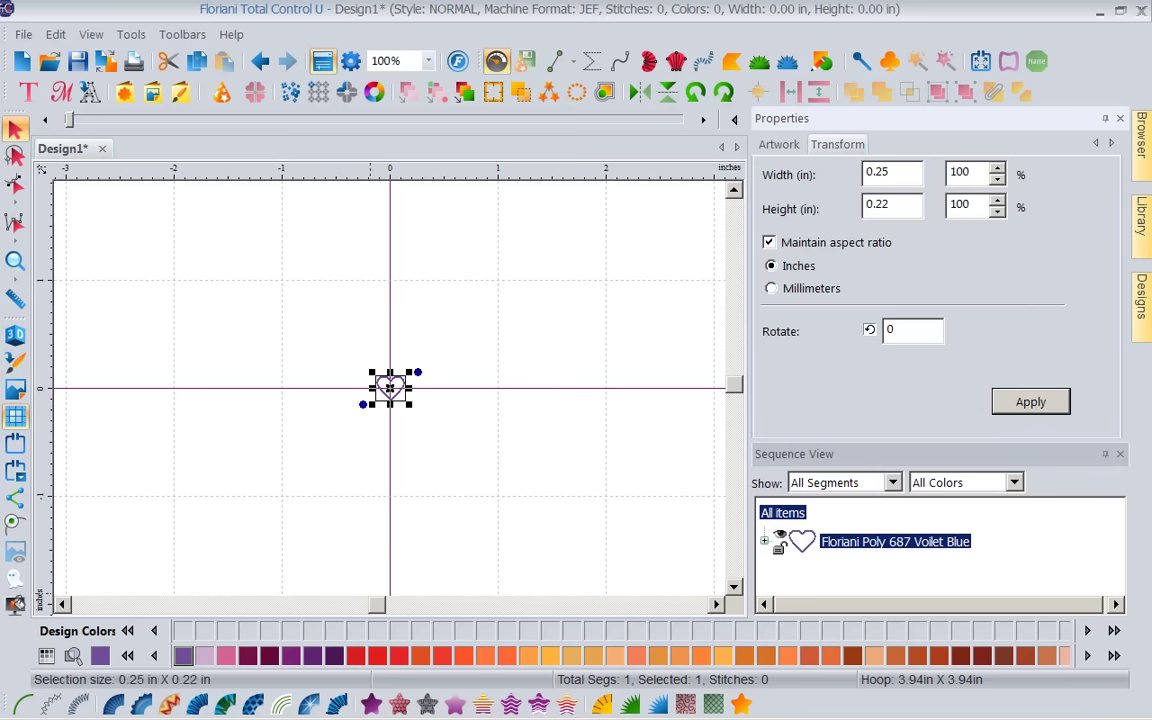
# Apply a Standard Fill to the small heart, producing 108 stitches.
pyautogui.click(372, 705)
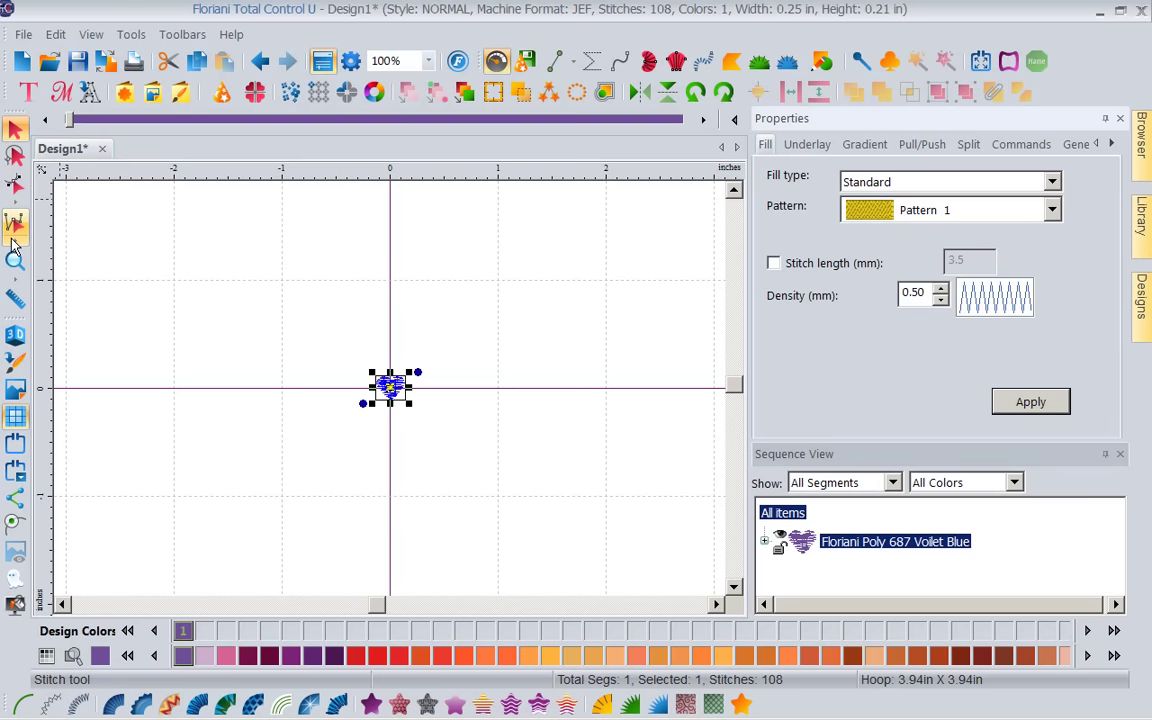
# Lasso-select all 108 heart stitches, then open and close the Tools menu.
pyautogui.click(14, 226)
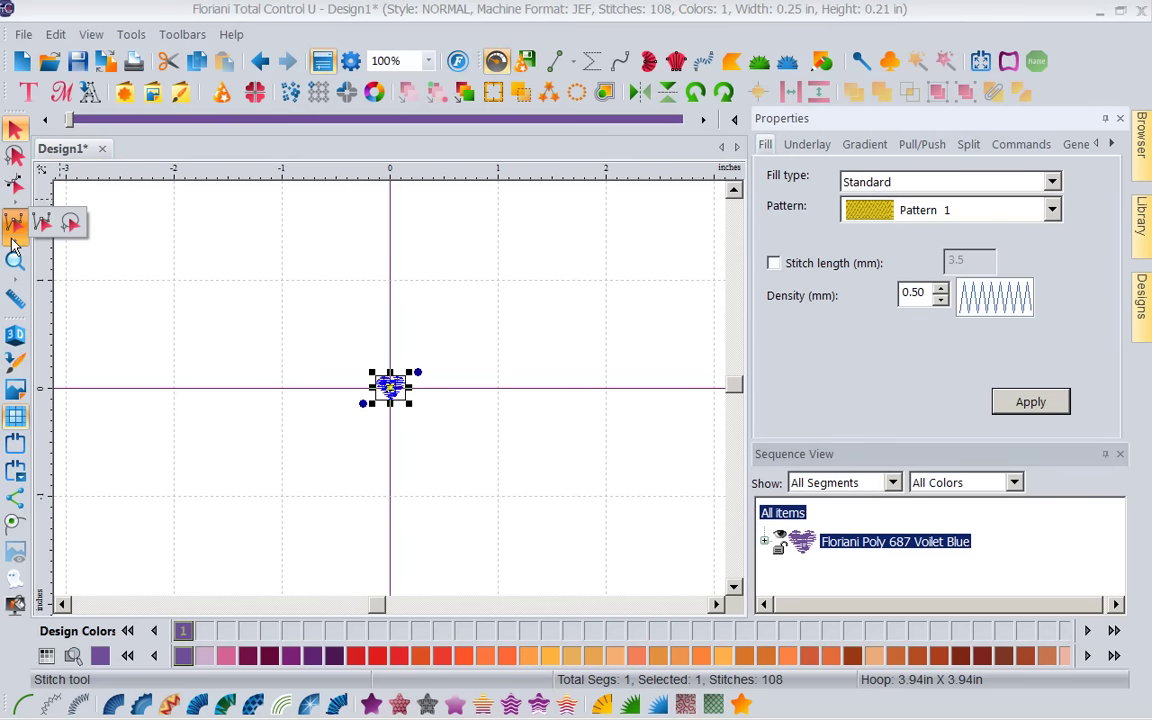
pyautogui.click(73, 222)
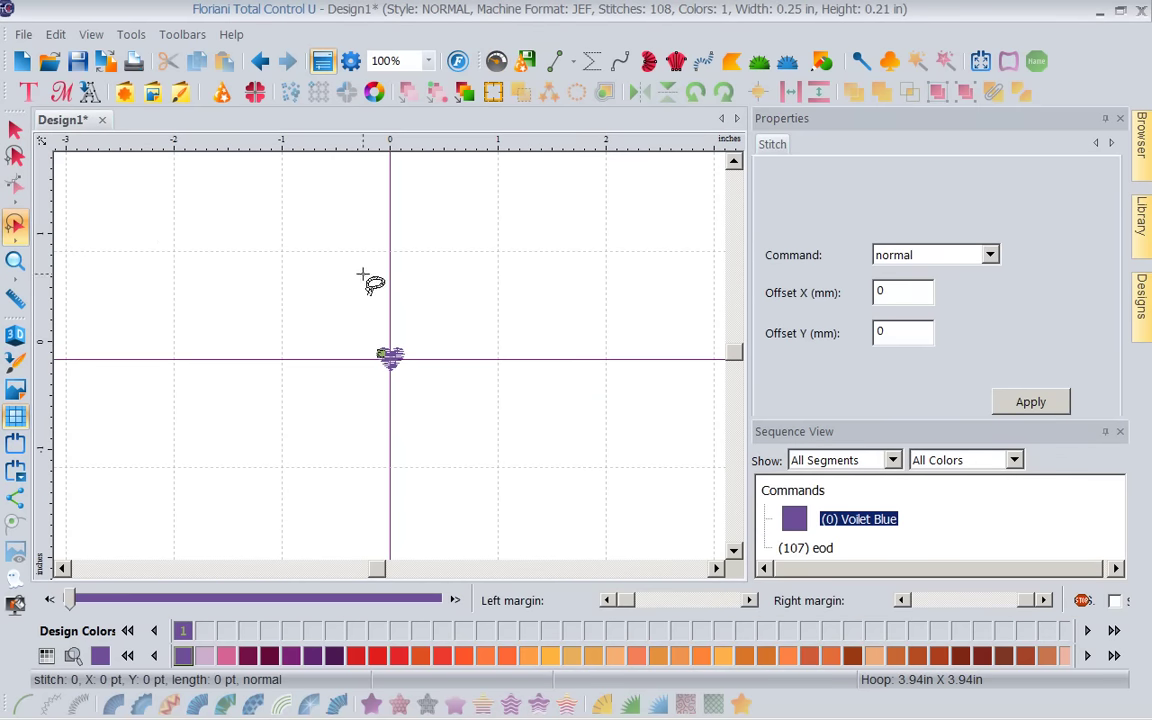
pyautogui.moveTo(376, 280)
pyautogui.mouseDown()
pyautogui.moveTo(330, 334)
pyautogui.moveTo(425, 384)
pyautogui.moveTo(440, 262)
pyautogui.moveTo(345, 268)
pyautogui.moveTo(358, 281)
pyautogui.mouseUp()
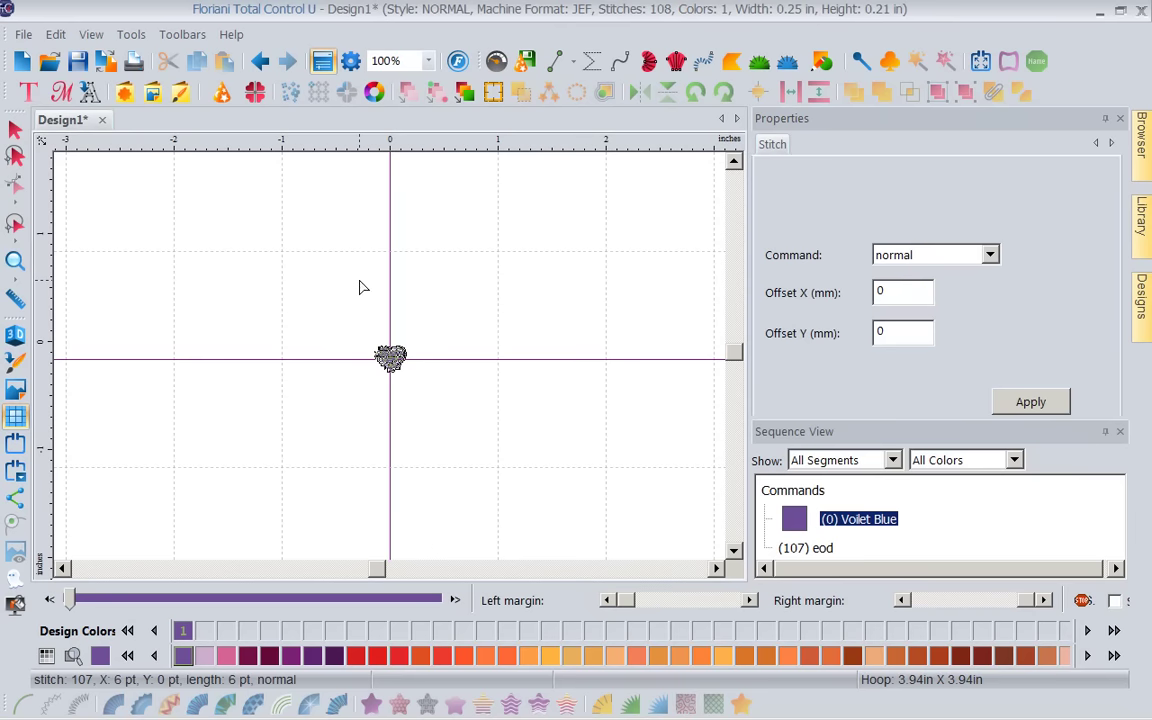
pyautogui.click(15, 222)
pyautogui.moveTo(15, 118)
pyautogui.mouseDown()
pyautogui.moveTo(369, 436)
pyautogui.moveTo(411, 250)
pyautogui.moveTo(157, 172)
pyautogui.moveTo(45, 188)
pyautogui.mouseUp()
pyautogui.click(15, 222)
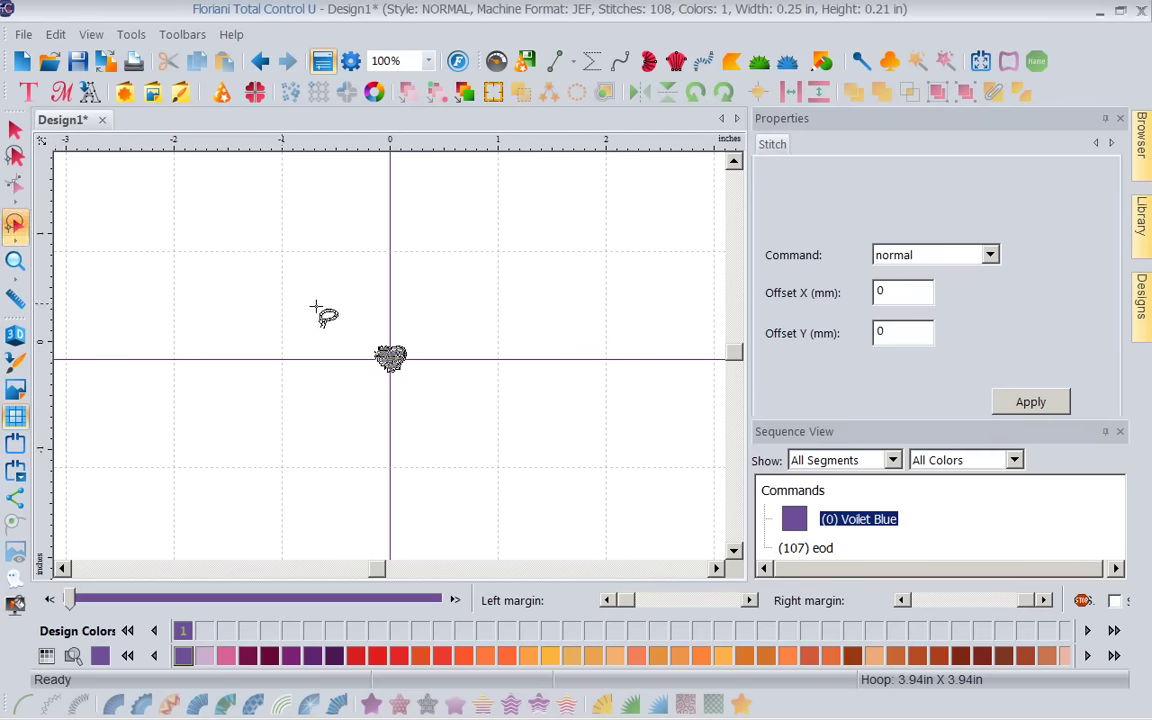
pyautogui.moveTo(393, 290)
pyautogui.mouseDown()
pyautogui.moveTo(326, 376)
pyautogui.moveTo(397, 436)
pyautogui.moveTo(453, 334)
pyautogui.moveTo(398, 298)
pyautogui.mouseUp()
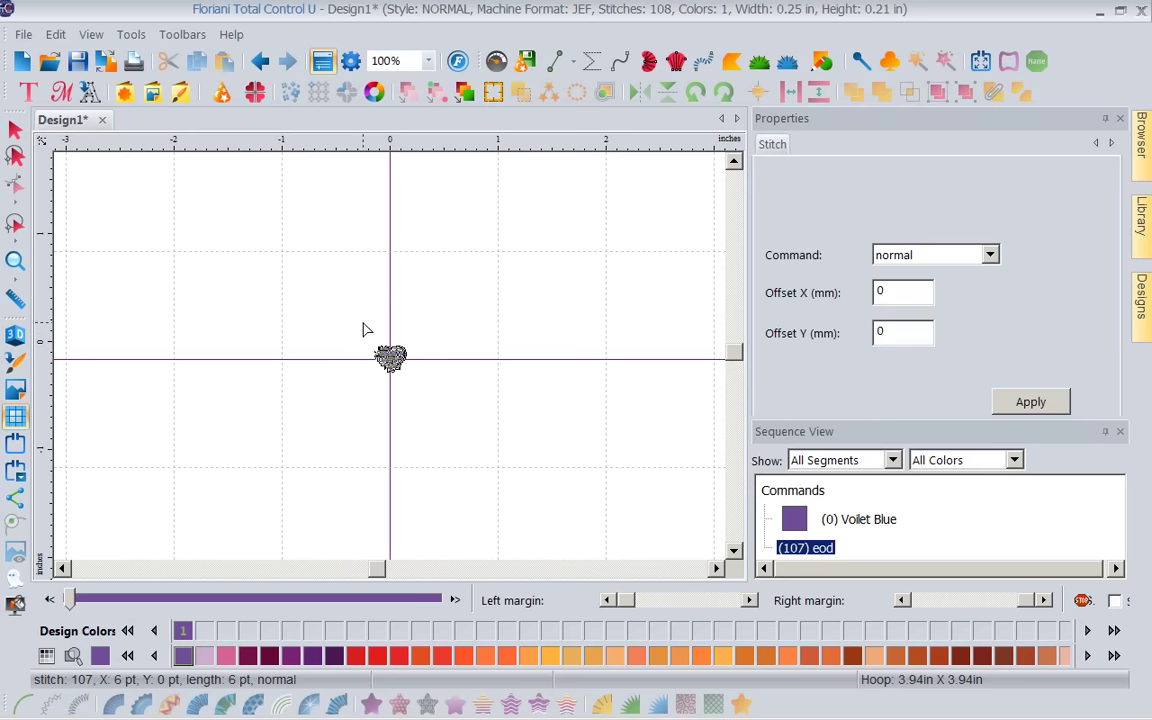
pyautogui.click(15, 222)
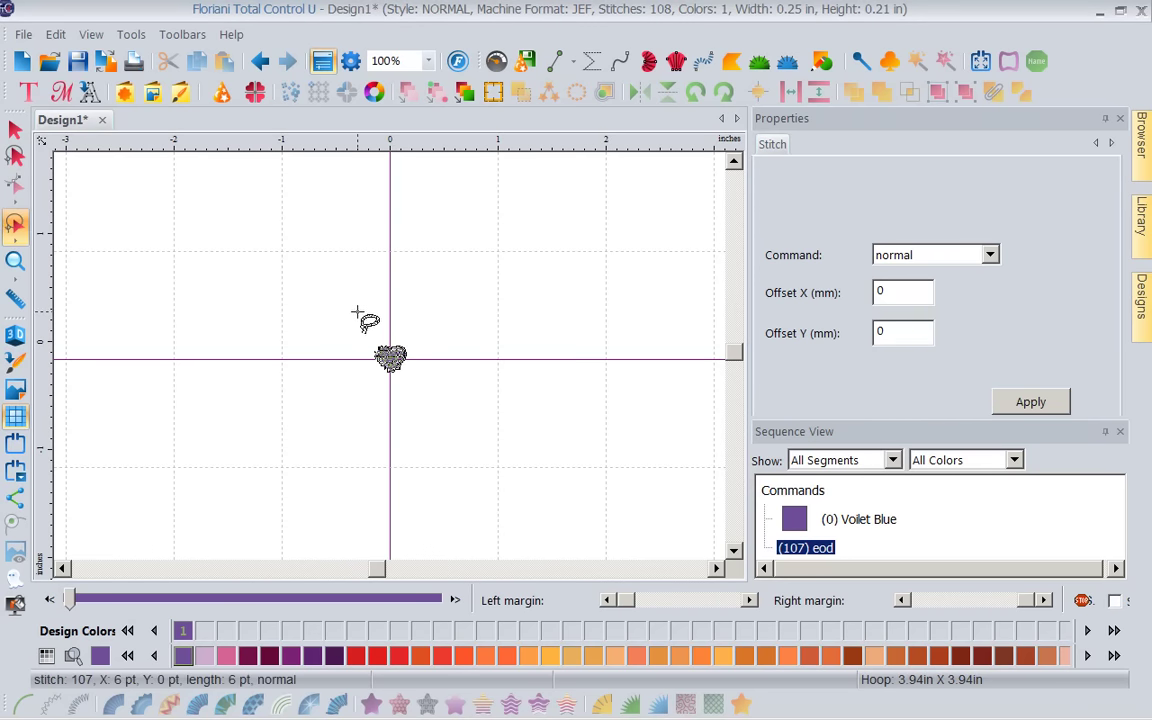
pyautogui.moveTo(357, 312)
pyautogui.mouseDown()
pyautogui.moveTo(394, 412)
pyautogui.moveTo(443, 314)
pyautogui.moveTo(347, 304)
pyautogui.mouseUp()
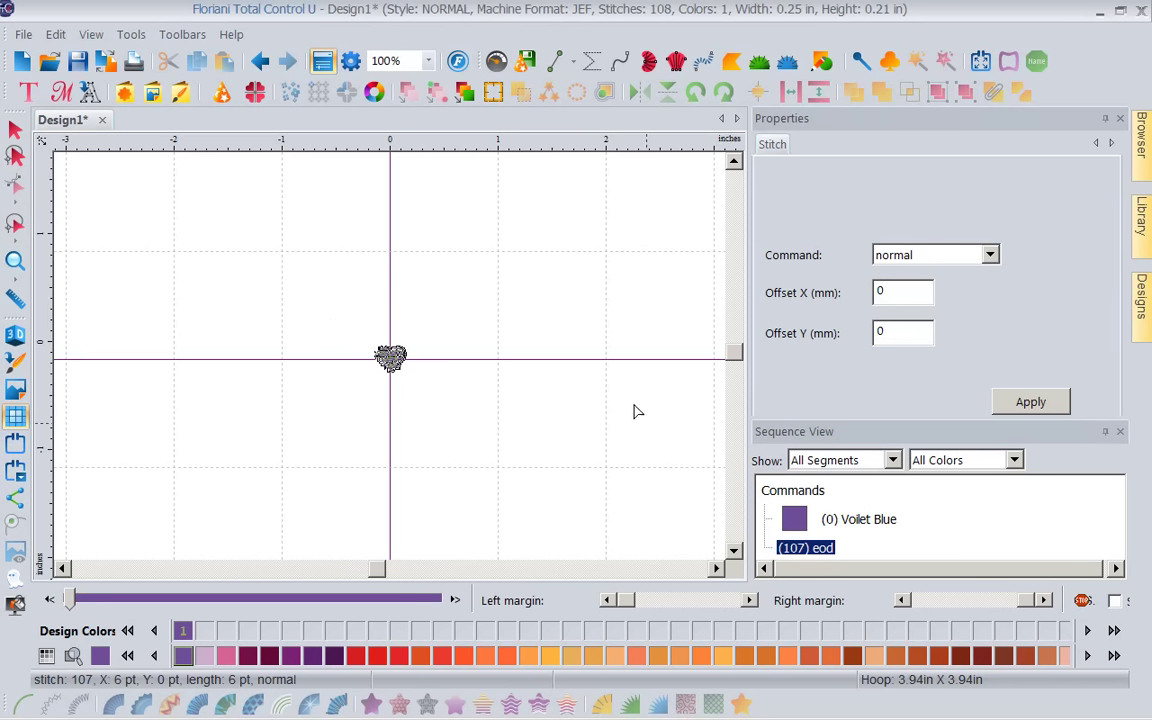
pyautogui.click(134, 38)
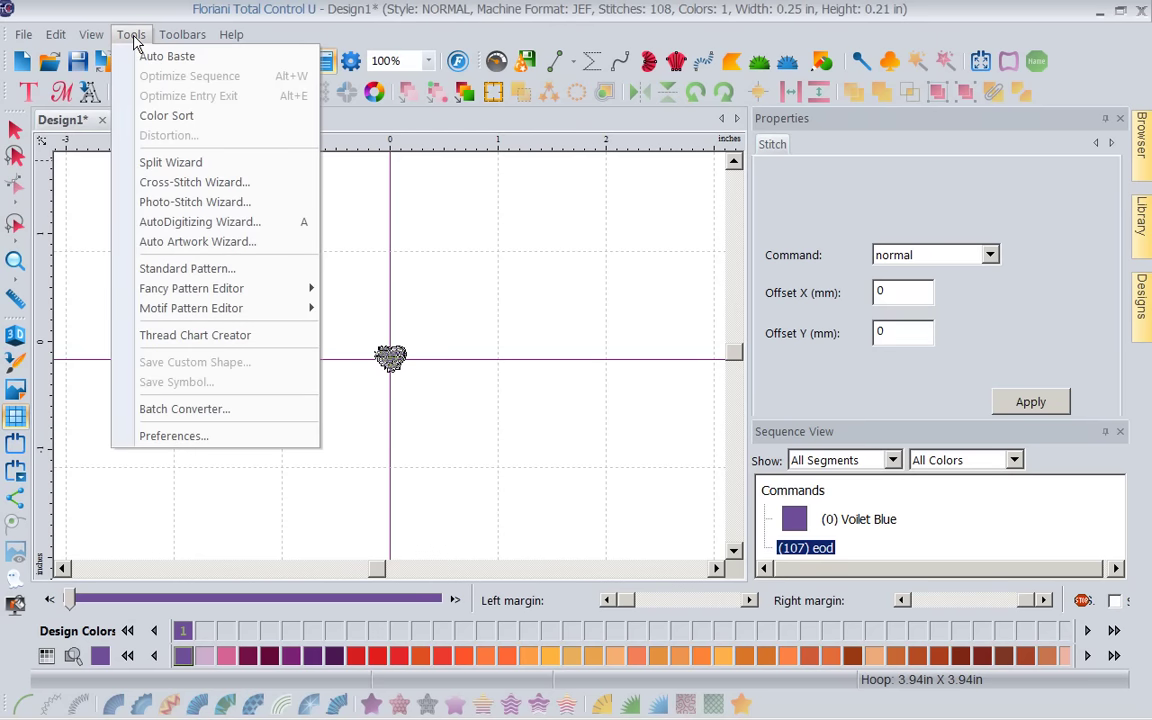
pyautogui.click(578, 399)
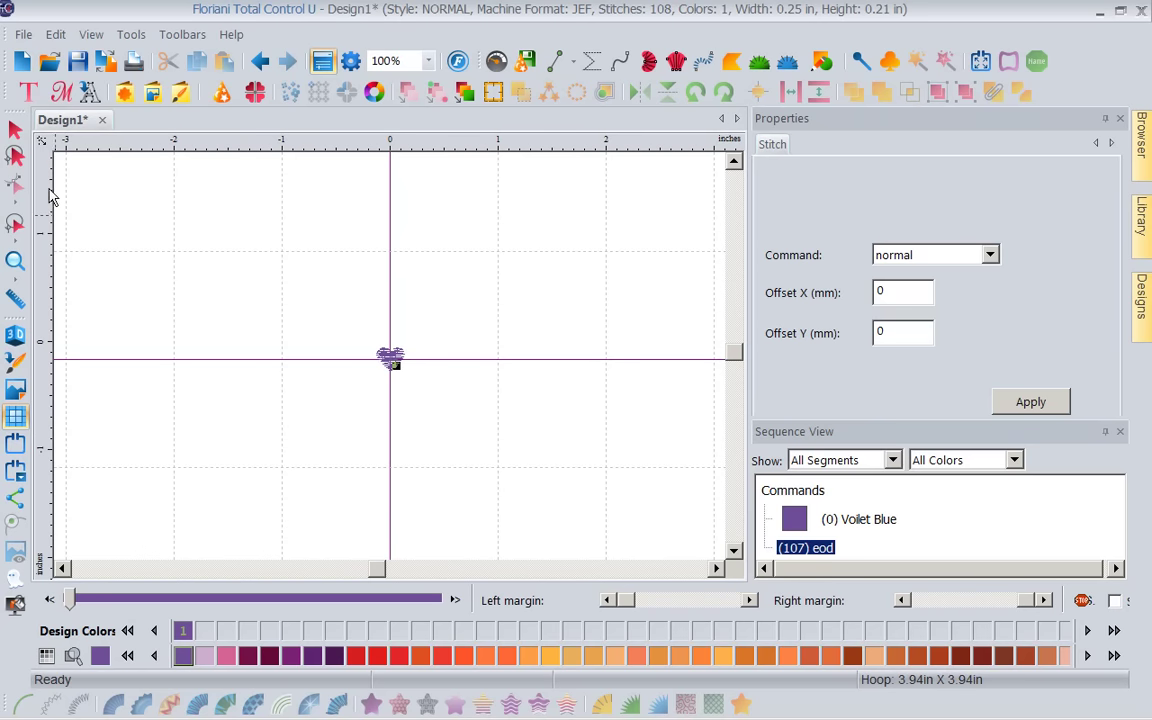
# Return to the Select arrow tool and look at Tools > Motif Pattern Editor without choosing it.
pyautogui.click(15, 128)
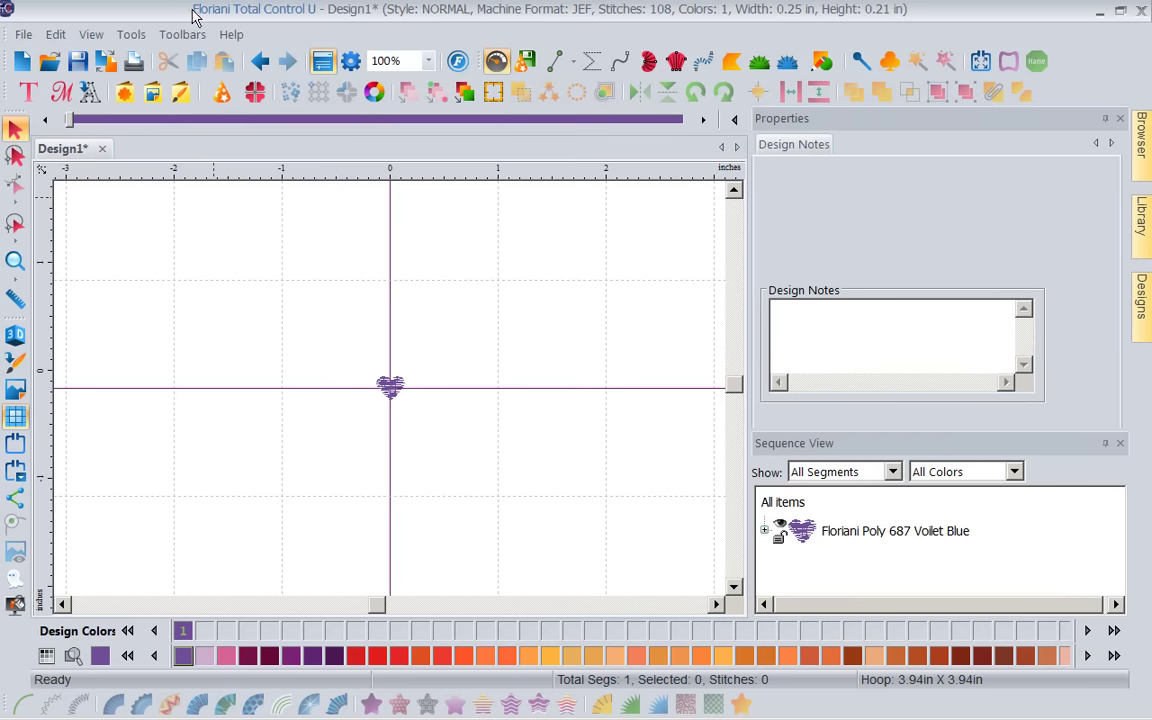
pyautogui.click(136, 37)
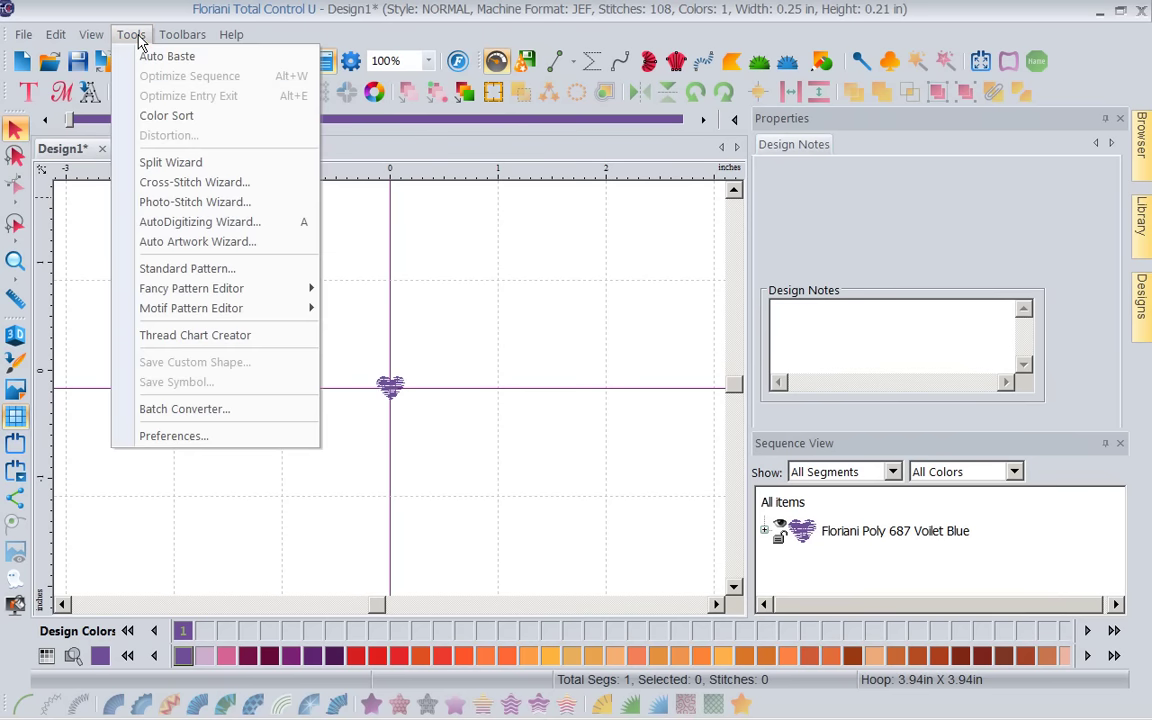
pyautogui.moveTo(193, 316)
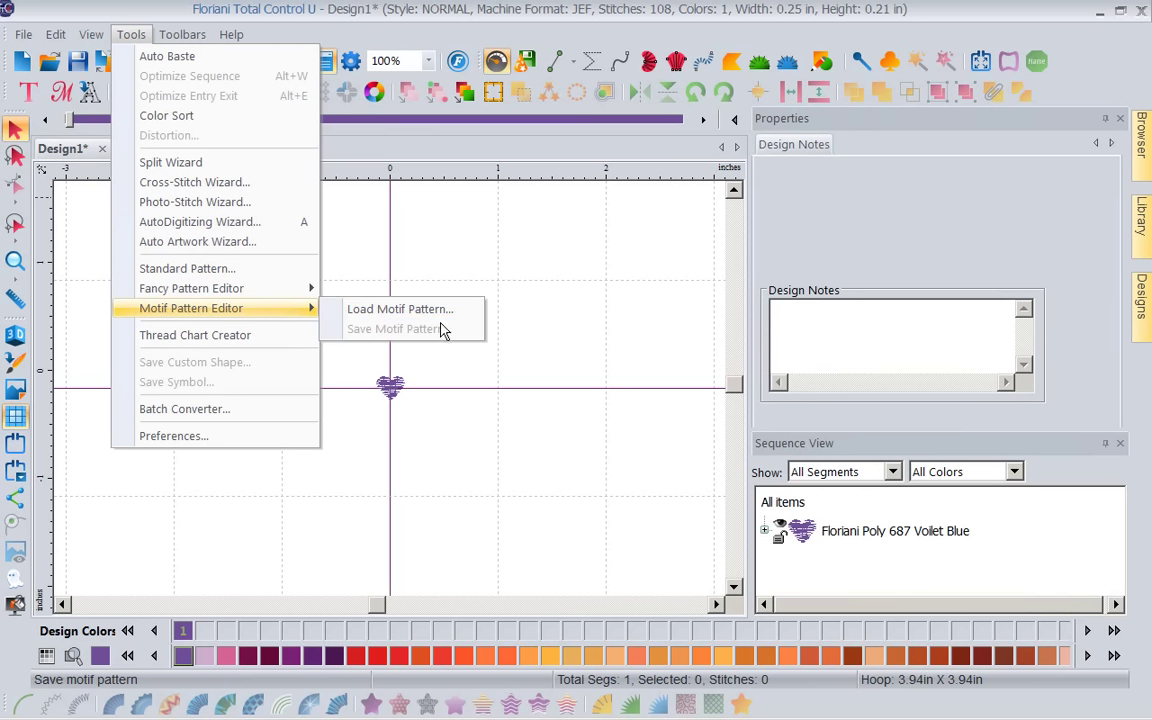
pyautogui.click(478, 437)
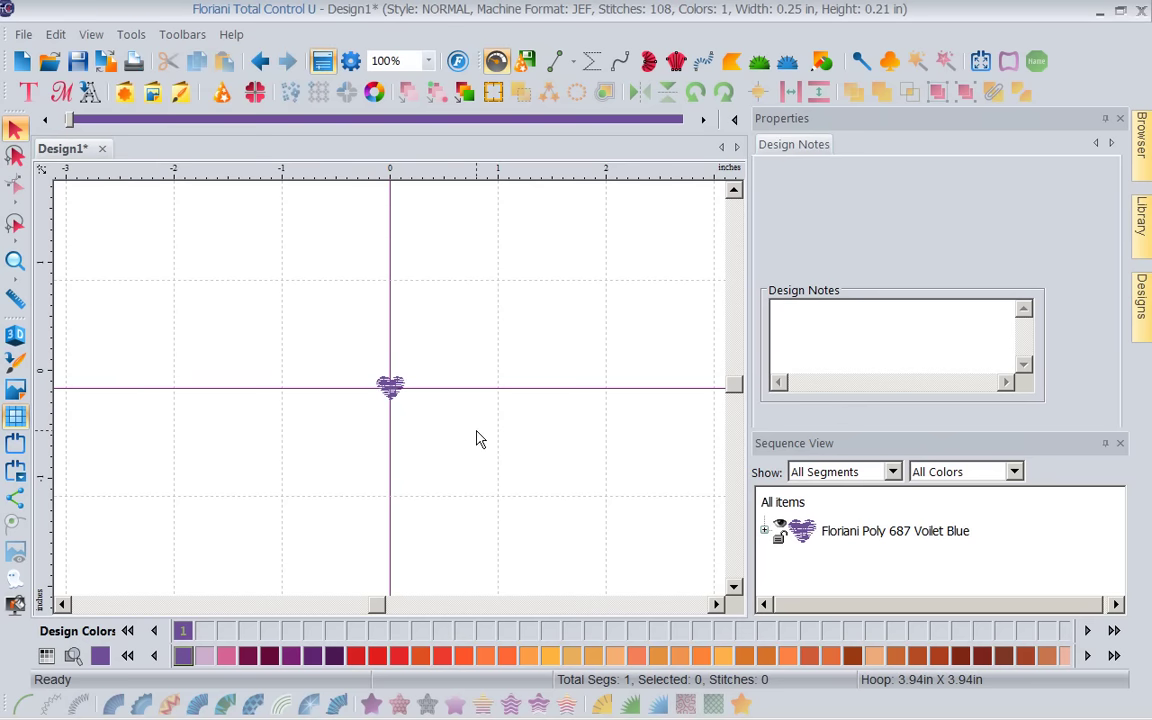
# Lasso-select the heart stitches and open the Motif Pattern dialog to preview them tiled.
pyautogui.click(15, 225)
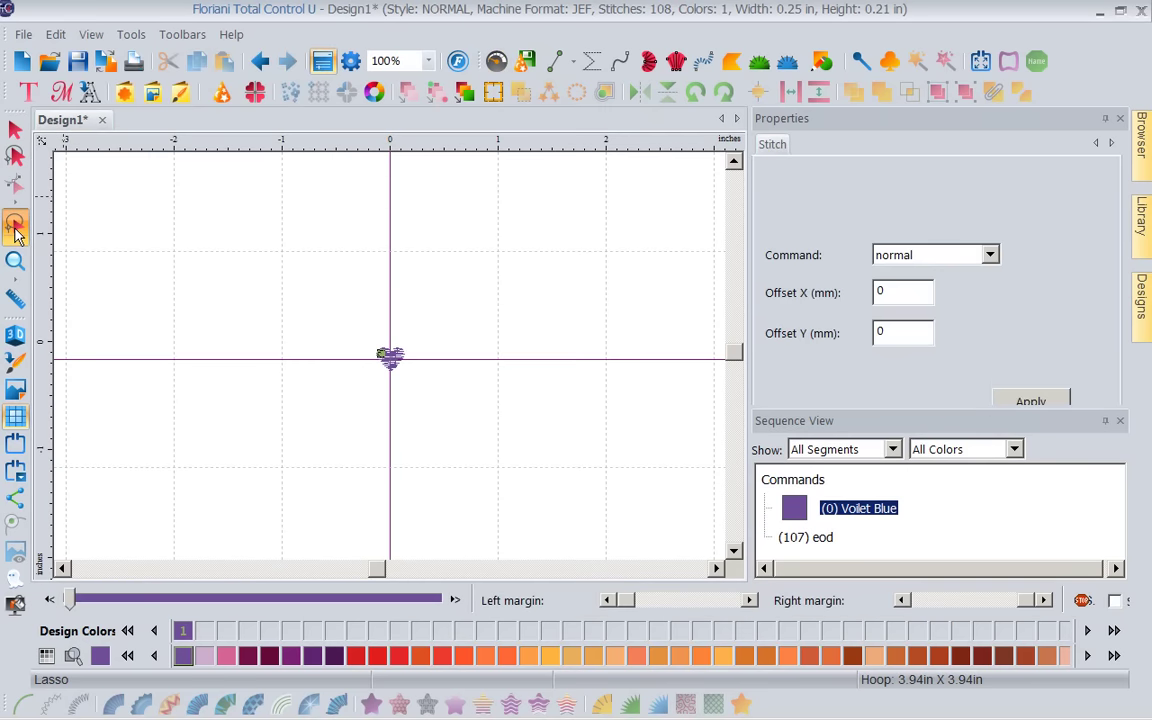
pyautogui.click(18, 224)
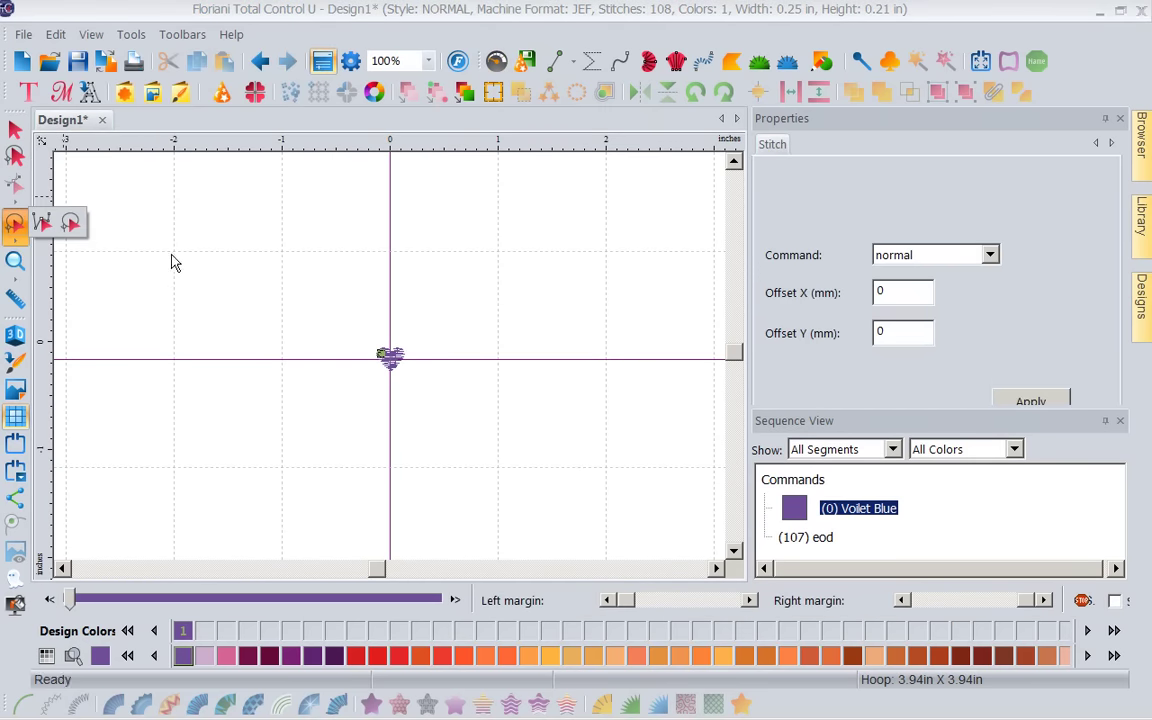
pyautogui.click(72, 224)
pyautogui.moveTo(390, 297)
pyautogui.mouseDown()
pyautogui.moveTo(354, 303)
pyautogui.moveTo(298, 421)
pyautogui.moveTo(446, 442)
pyautogui.moveTo(389, 287)
pyautogui.mouseUp()
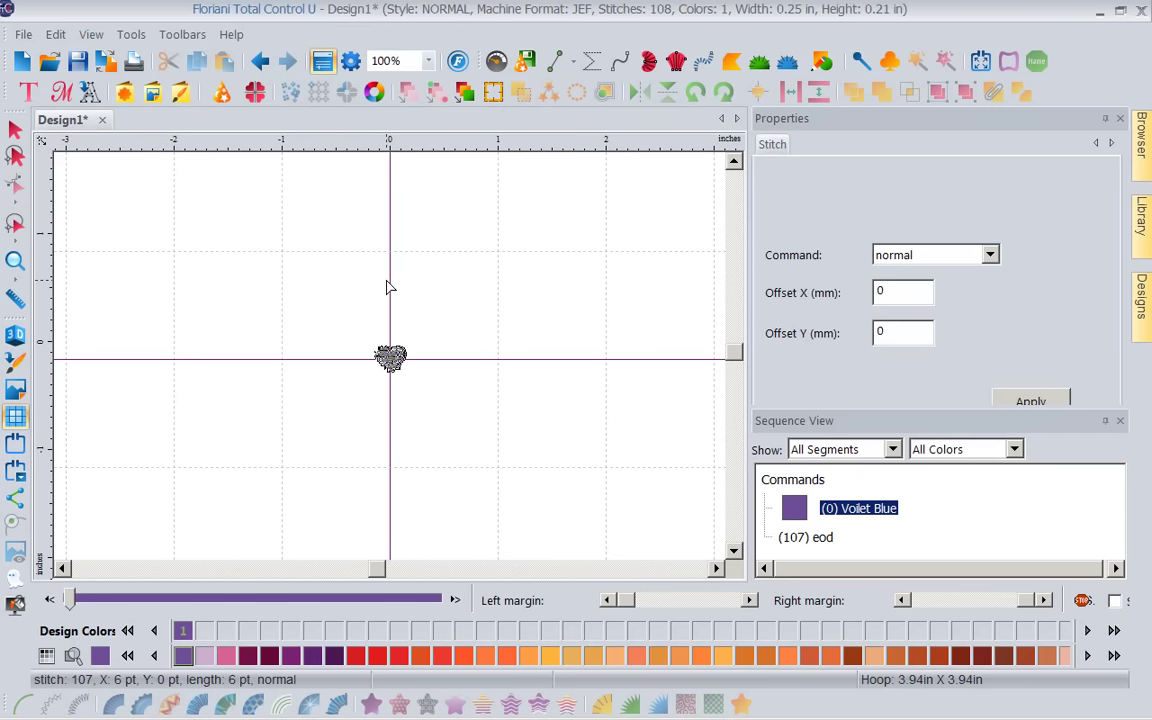
pyautogui.click(133, 36)
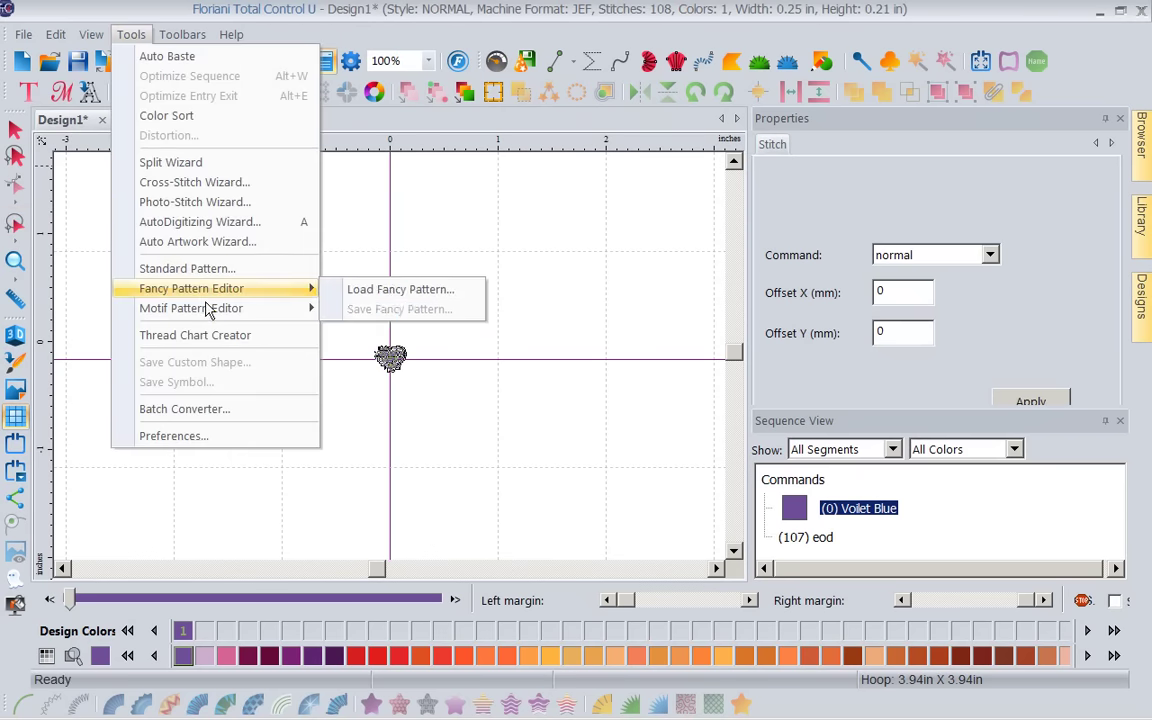
pyautogui.moveTo(220, 309)
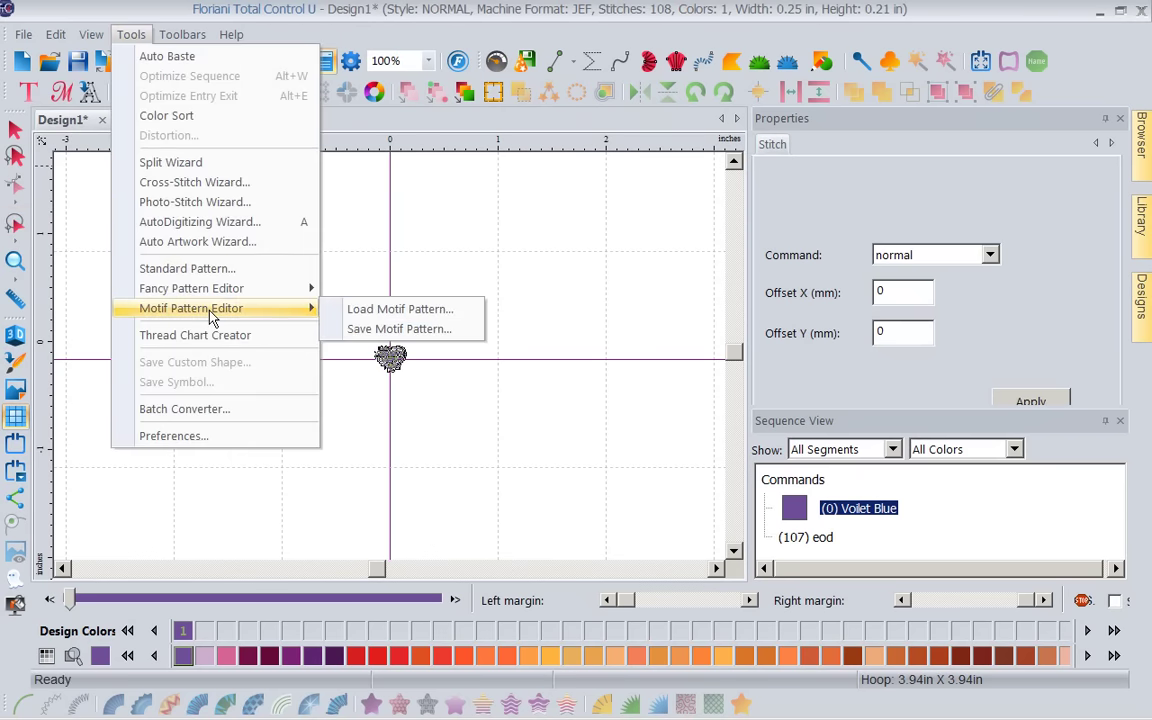
pyautogui.click(372, 330)
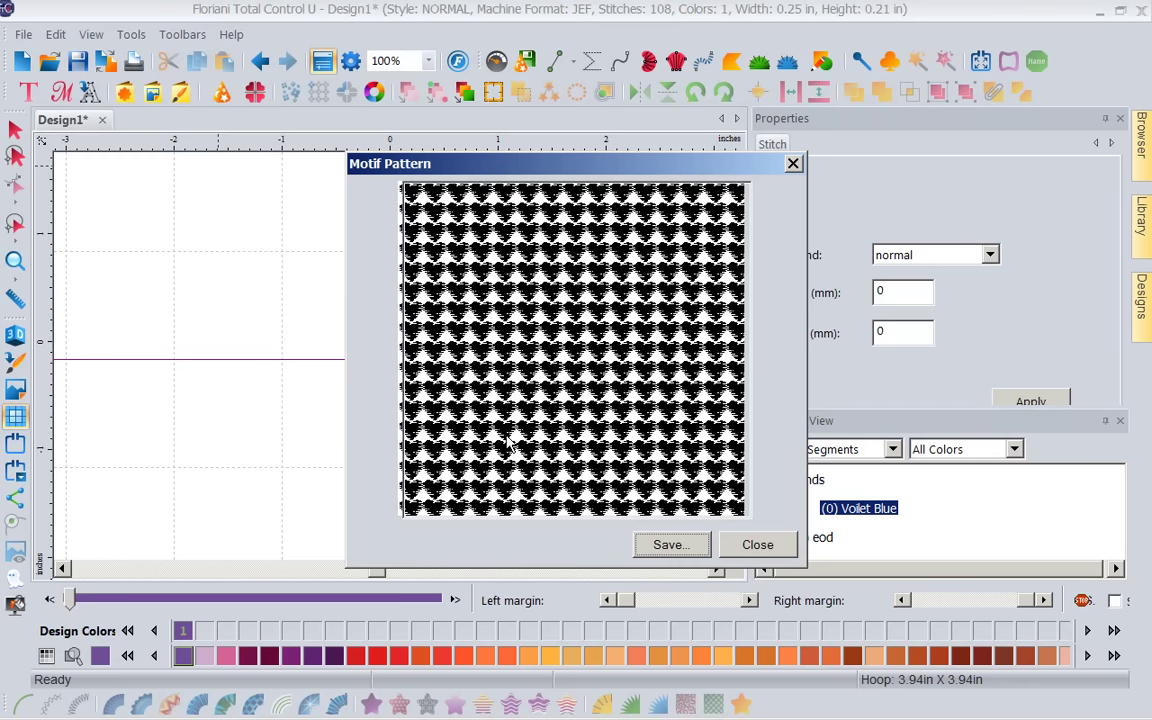
# Save the previewed heart pattern under the file name 'Kathi 1'.
pyautogui.click(664, 549)
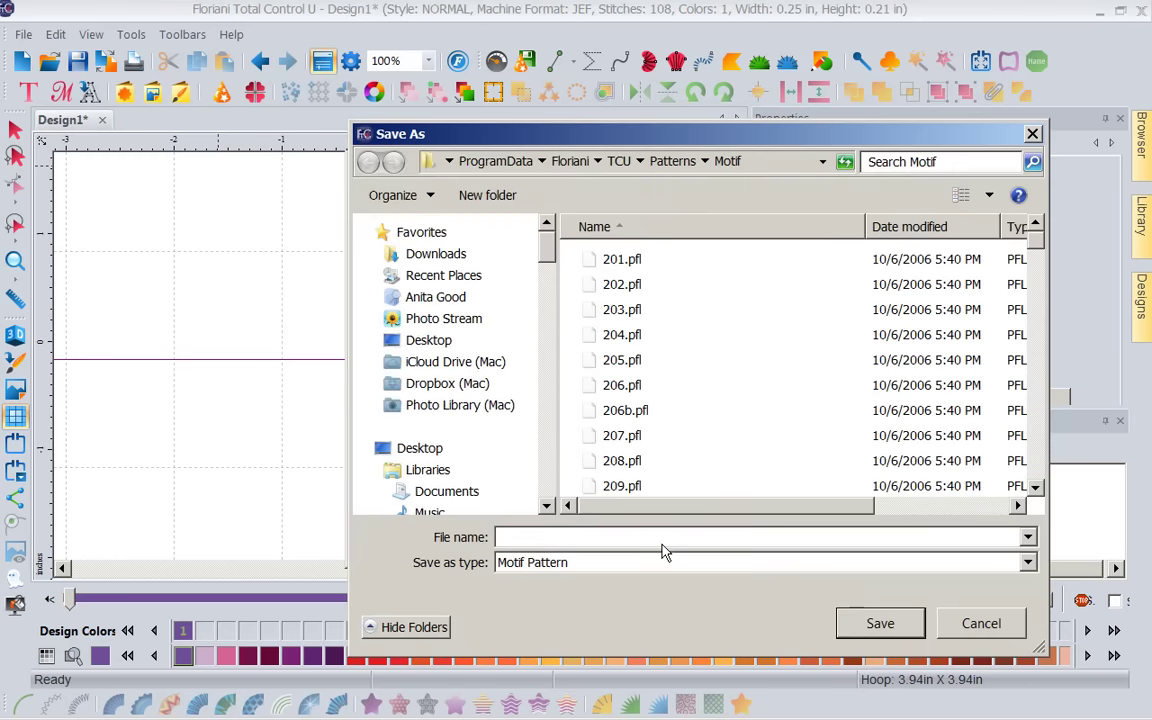
pyautogui.write('K')
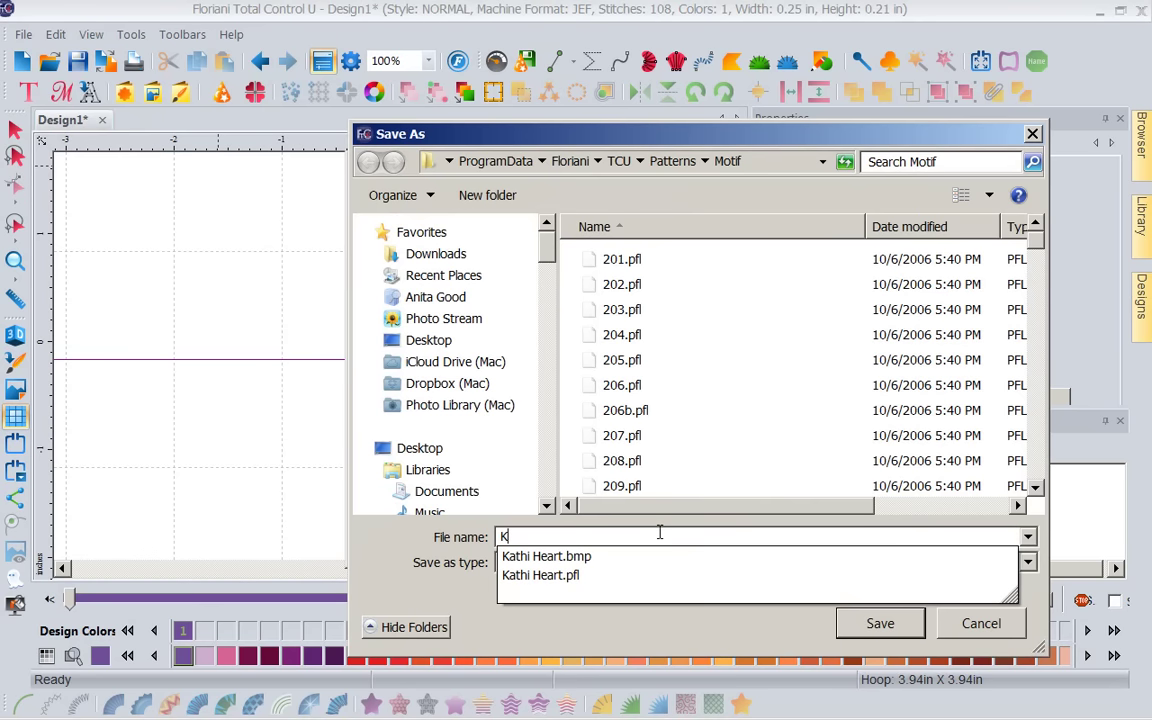
pyautogui.write('athi 1')
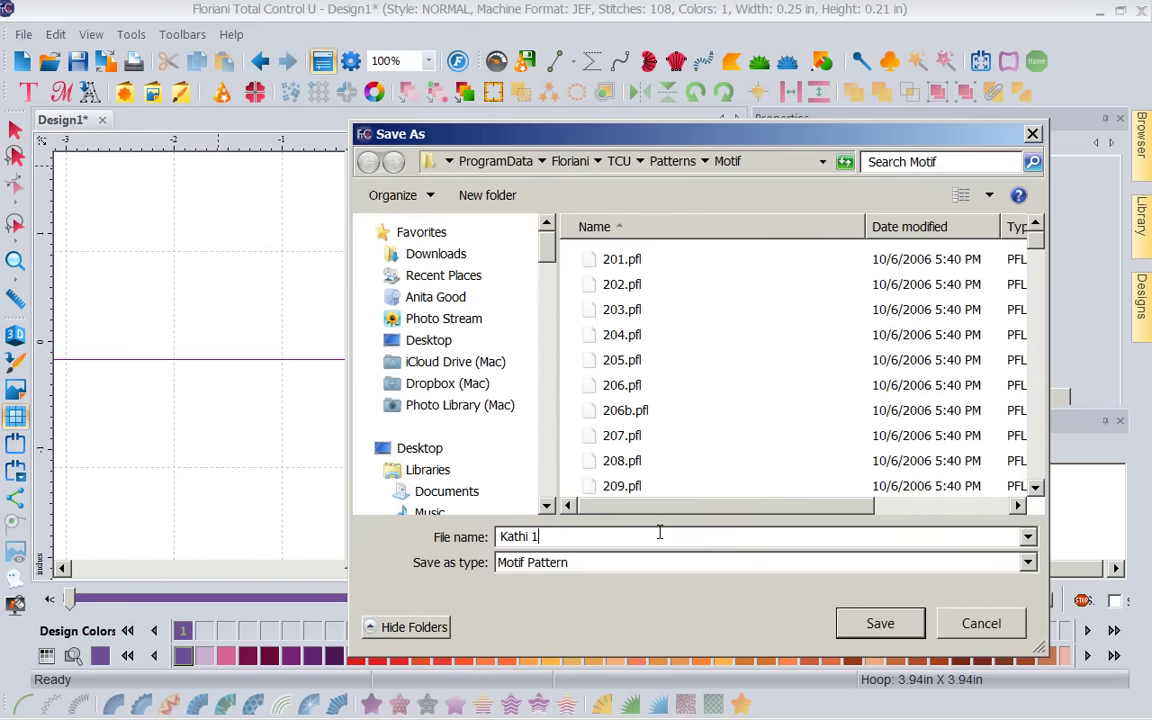
pyautogui.click(879, 624)
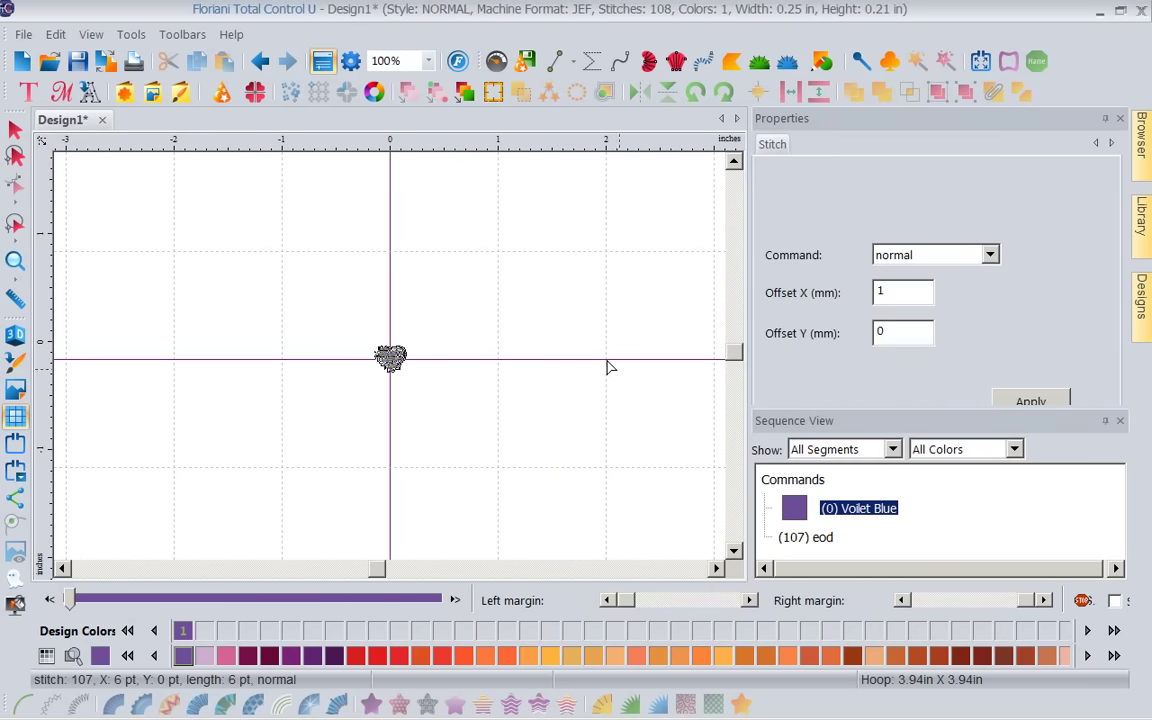
# Start a new design and draw a 4.73 × 2.12 in freehand Pen curve rising to the right.
pyautogui.click(22, 61)
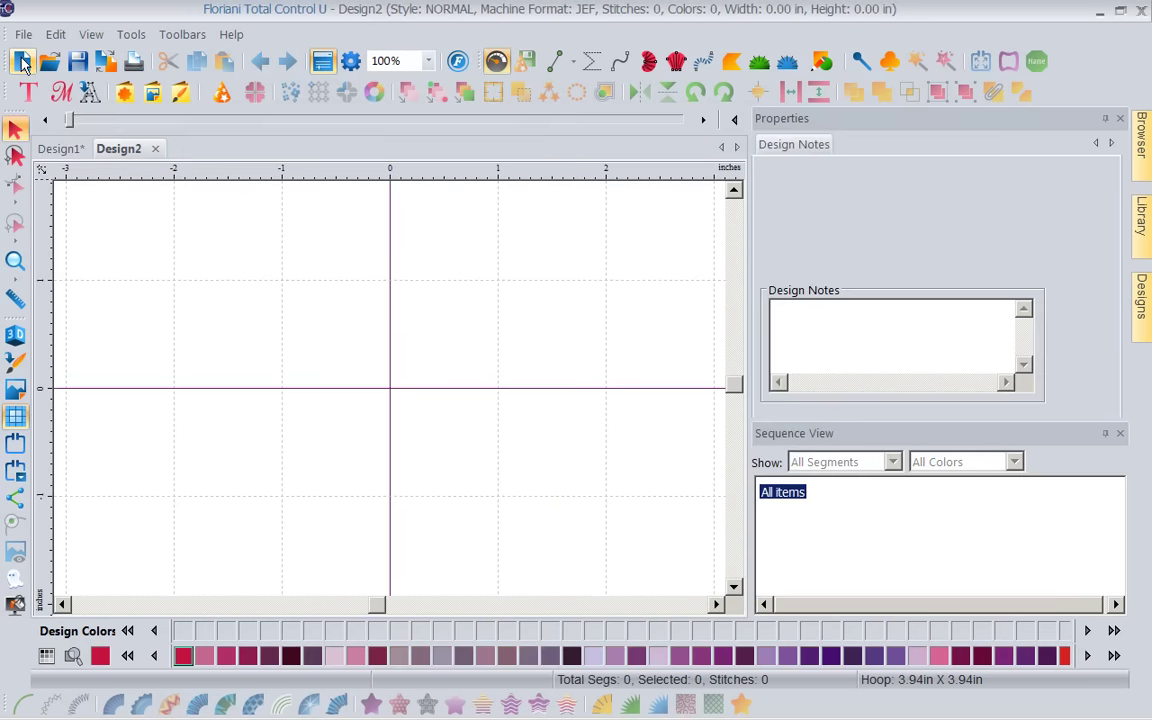
pyautogui.click(556, 61)
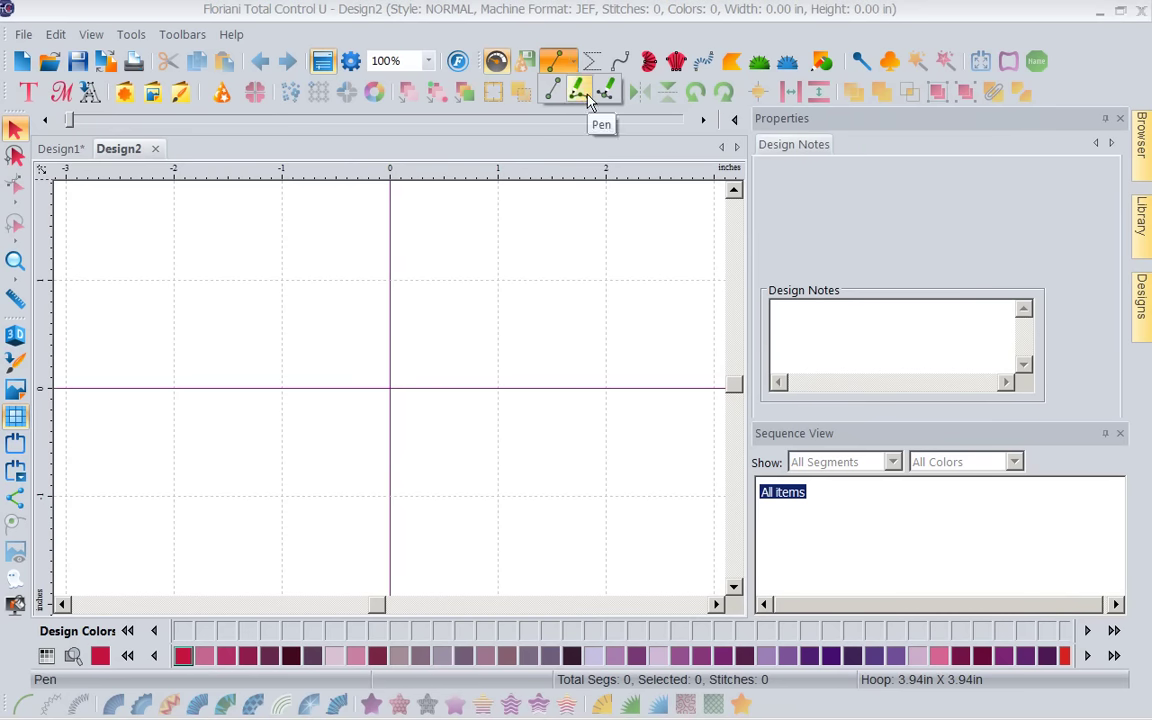
pyautogui.click(584, 97)
pyautogui.moveTo(155, 462)
pyautogui.mouseDown()
pyautogui.moveTo(211, 374)
pyautogui.moveTo(312, 358)
pyautogui.moveTo(433, 369)
pyautogui.moveTo(504, 308)
pyautogui.moveTo(669, 227)
pyautogui.mouseUp()
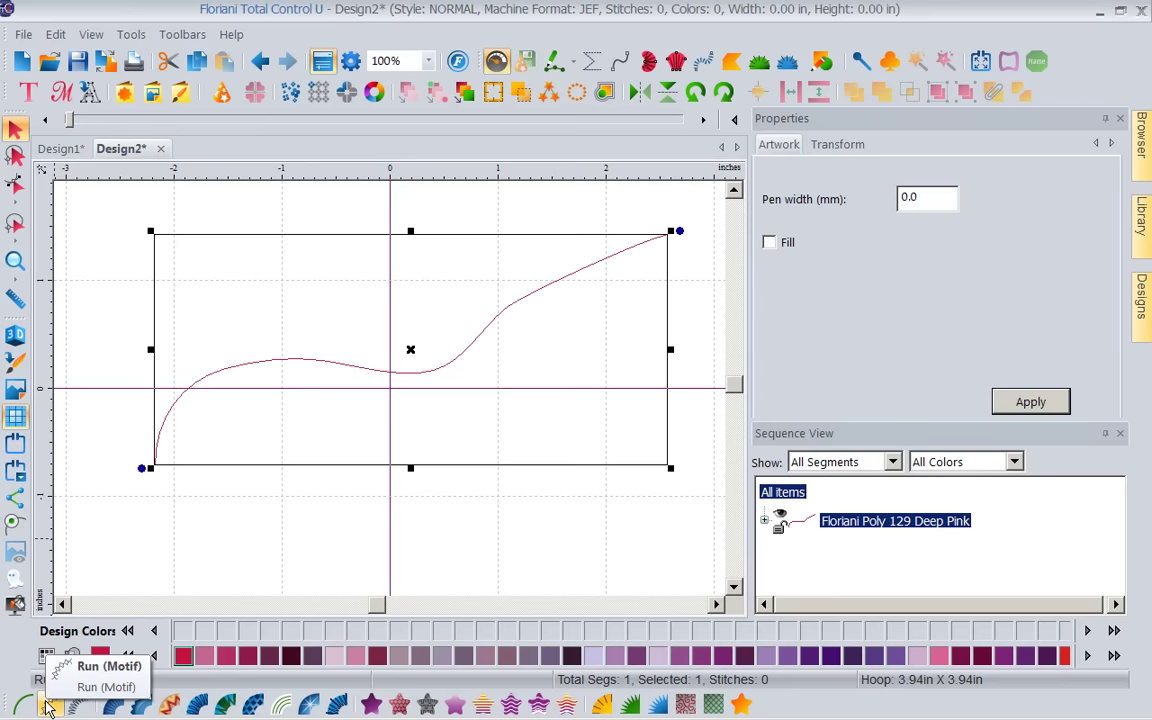
# Stitch the curve as a Run (Motif) using the Kathi 1 heart pattern.
pyautogui.click(47, 706)
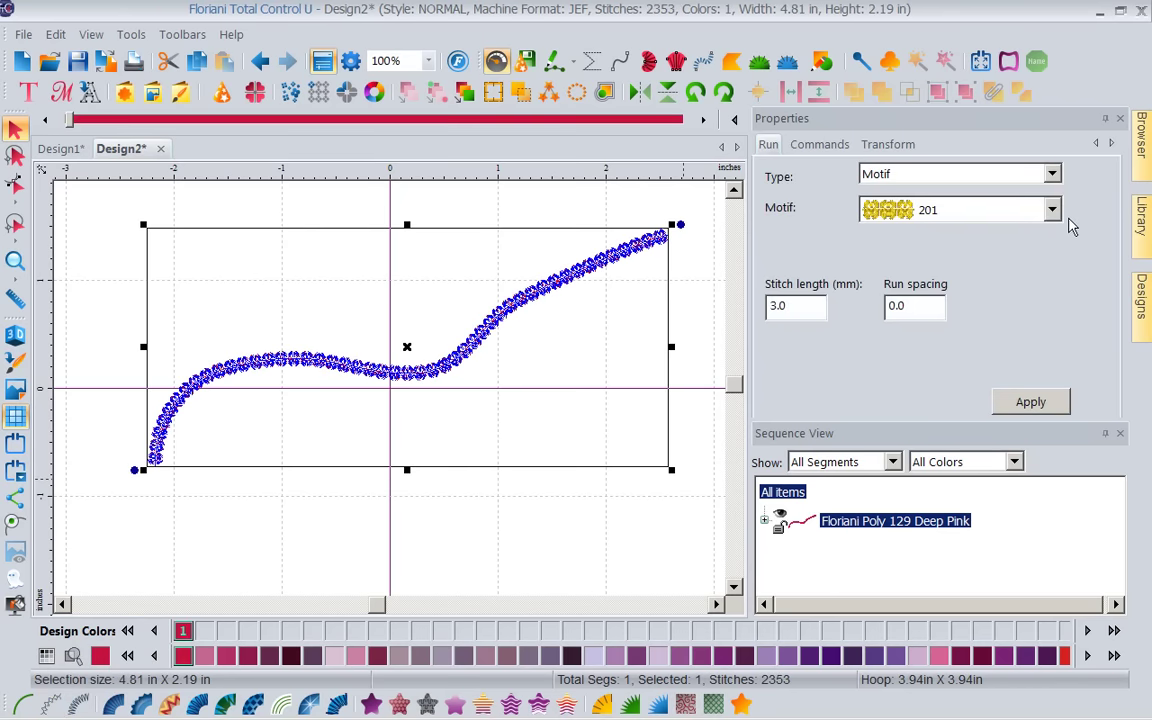
pyautogui.click(1053, 211)
pyautogui.scroll(-1, 1060, 332)
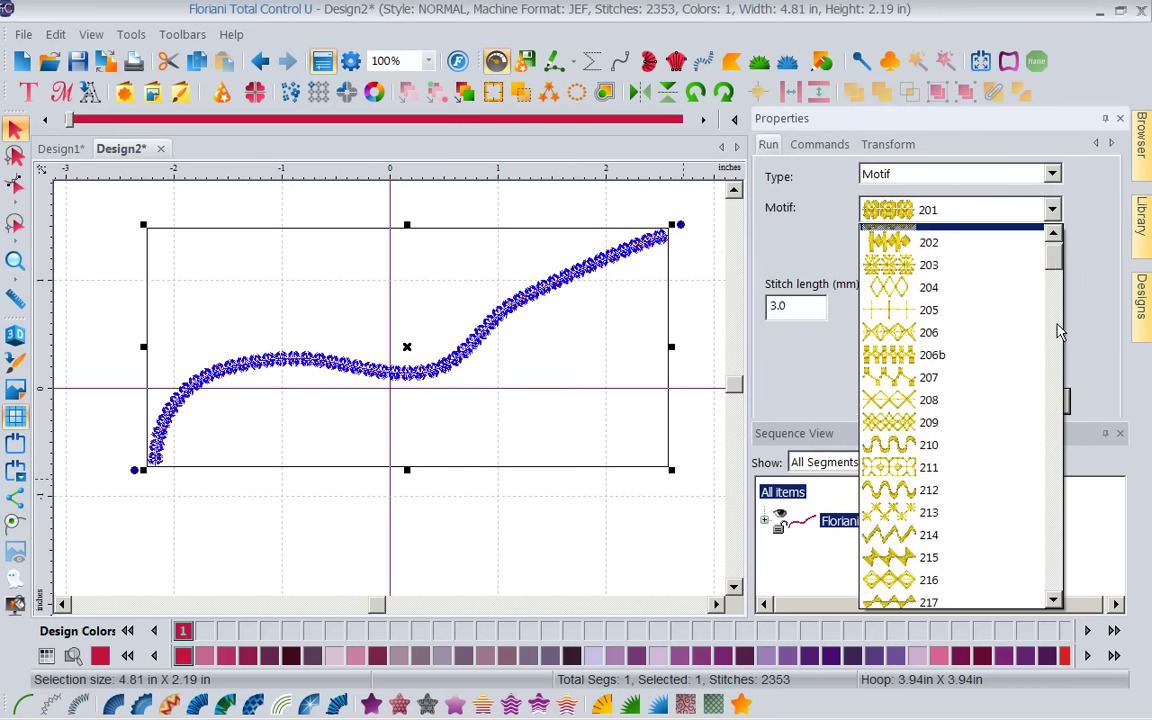
pyautogui.moveTo(1055, 260); pyautogui.dragTo(1065, 590)
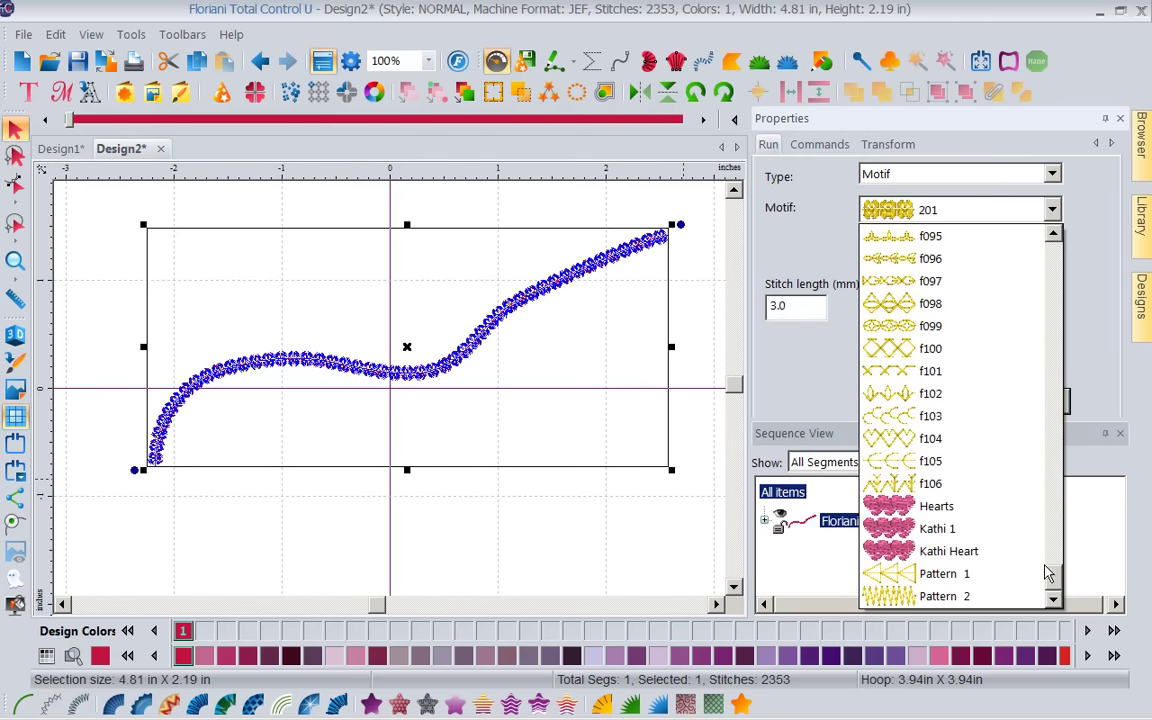
pyautogui.click(955, 540)
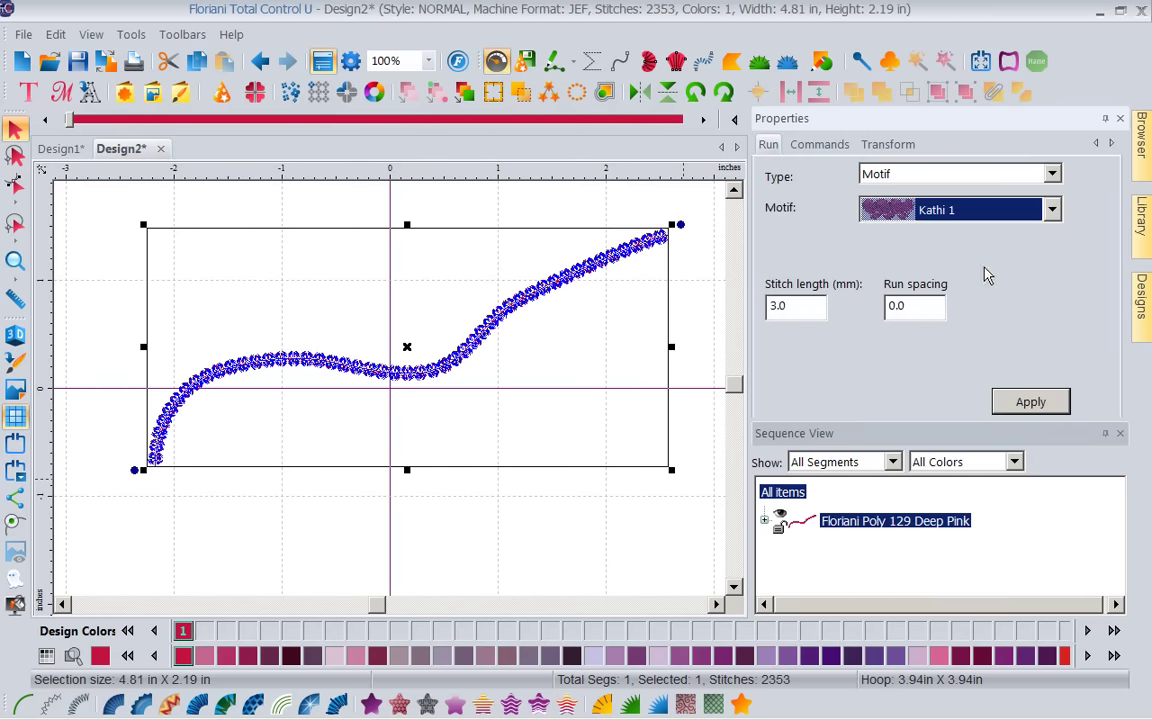
pyautogui.click(1022, 402)
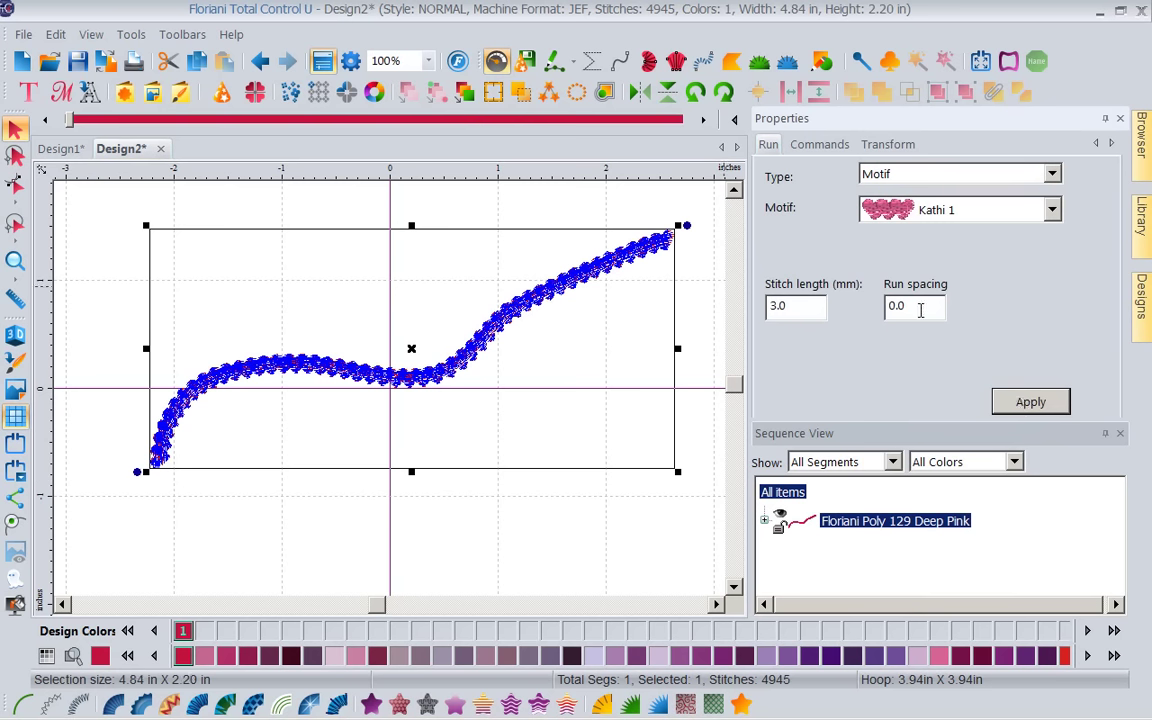
# Set the motif run to 6.0 mm stitch length and 5.0 run spacing, then deselect it.
pyautogui.moveTo(920, 310); pyautogui.dragTo(845, 304)
pyautogui.write('3')
pyautogui.click(1027, 405)
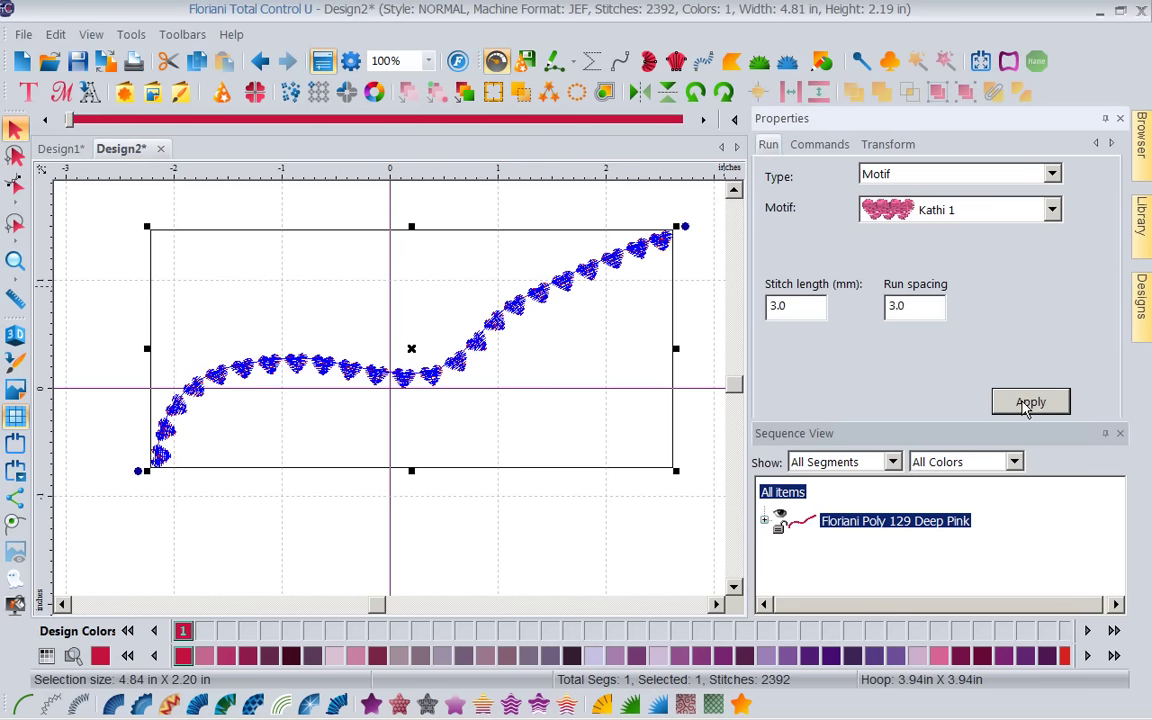
pyautogui.doubleClick(795, 310)
pyautogui.write('6')
pyautogui.click(1030, 402)
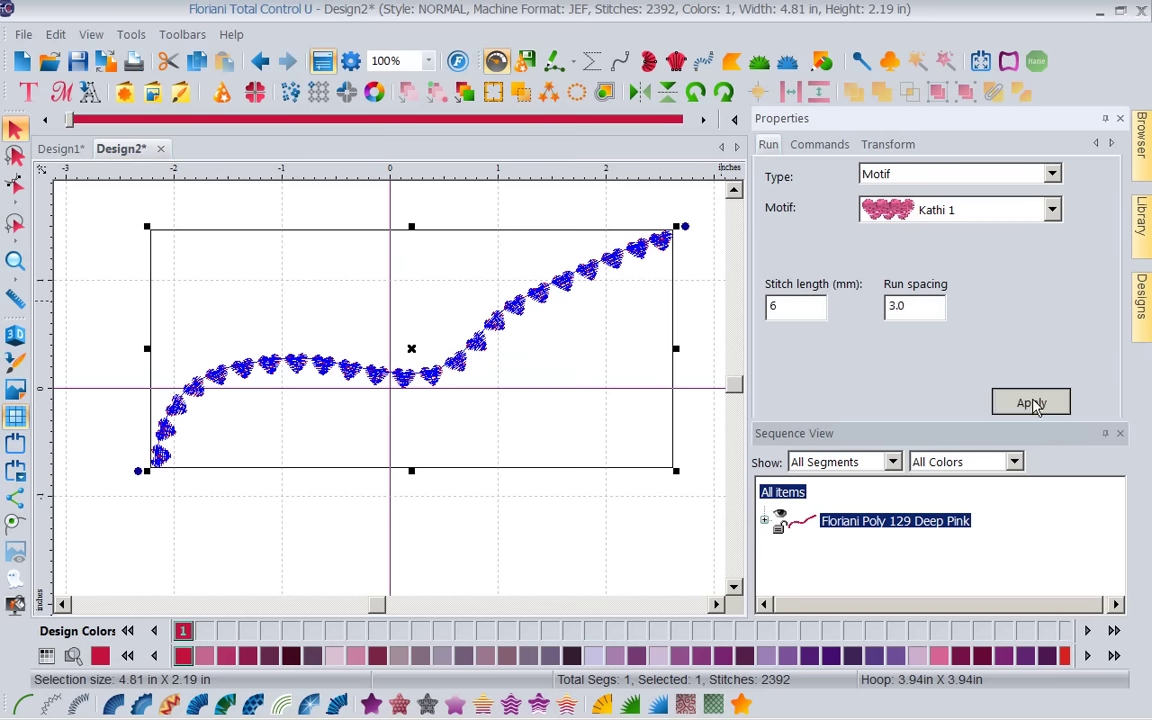
pyautogui.doubleClick(908, 307)
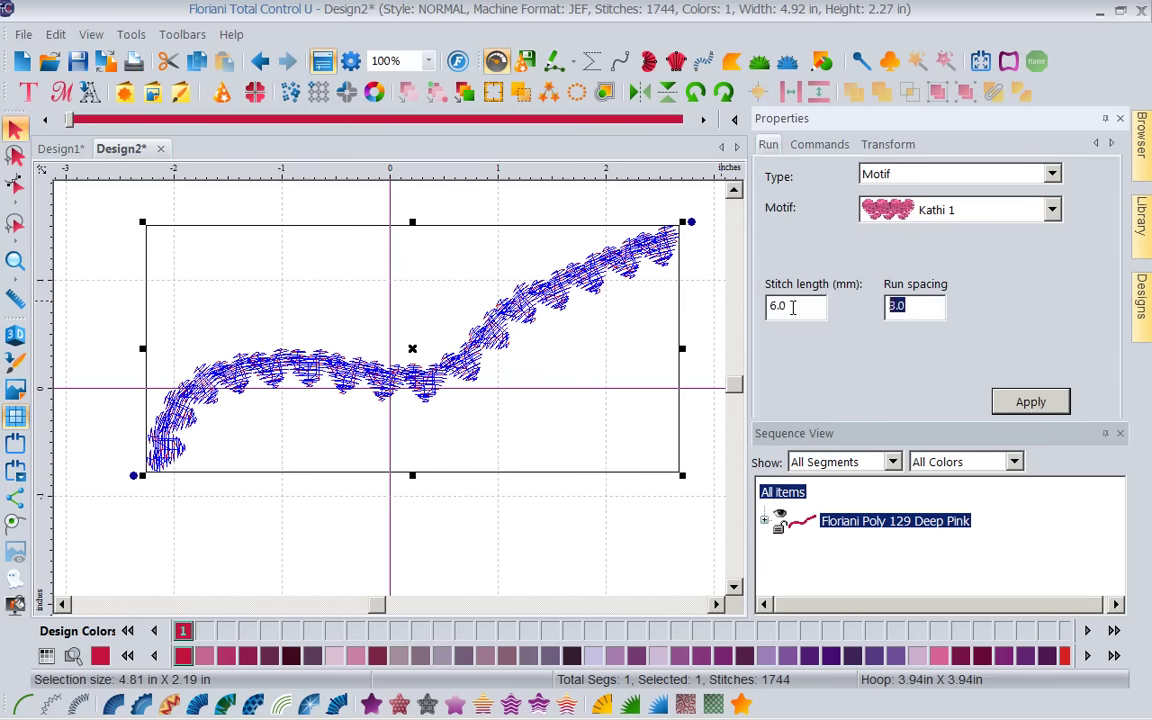
pyautogui.write('5')
pyautogui.click(1024, 406)
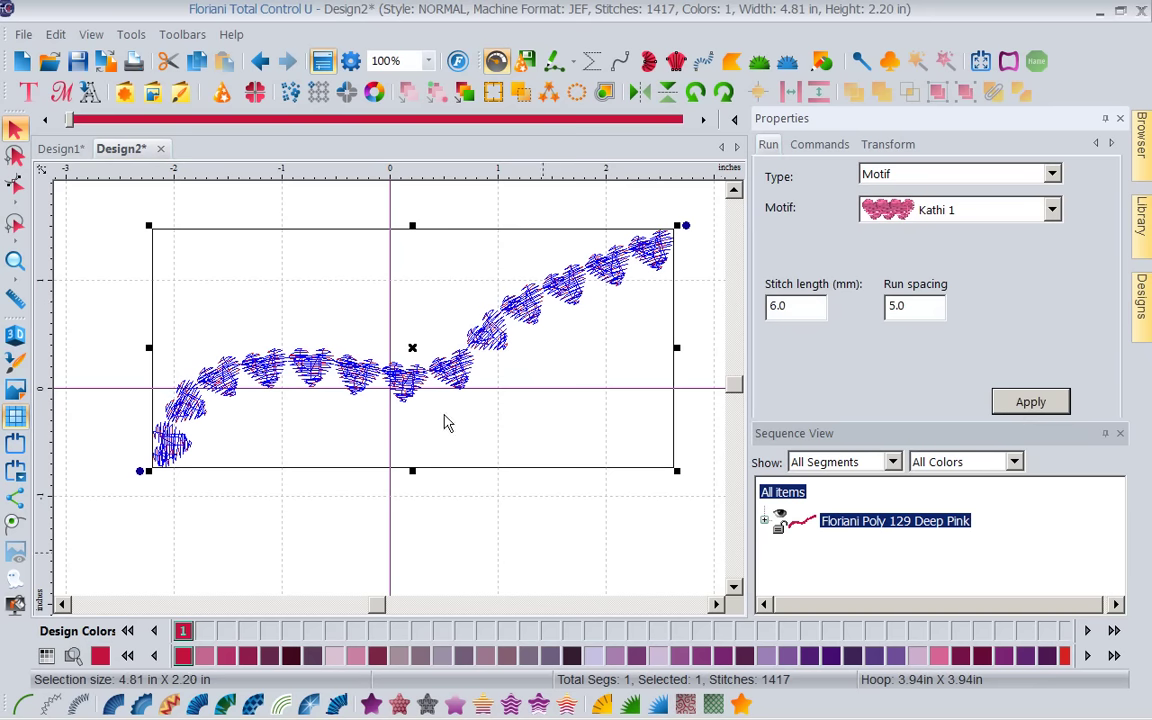
pyautogui.click(214, 230)
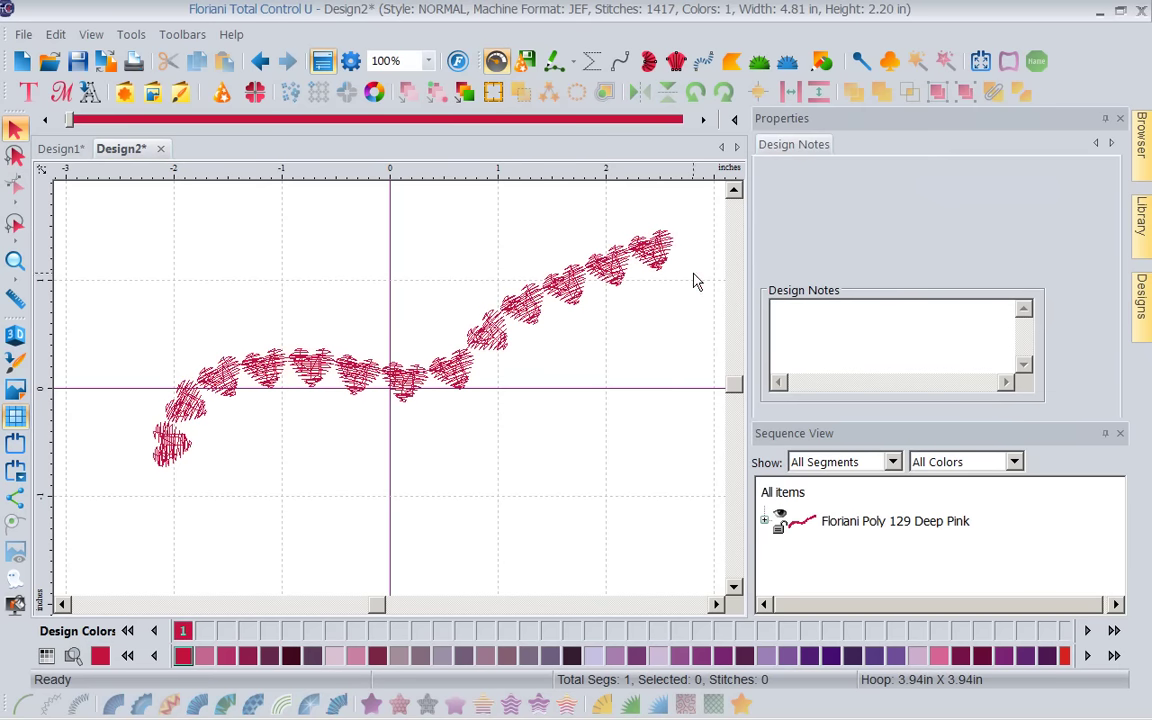
# Start a new design and draw a large rectangle across the canvas centre.
pyautogui.click(22, 61)
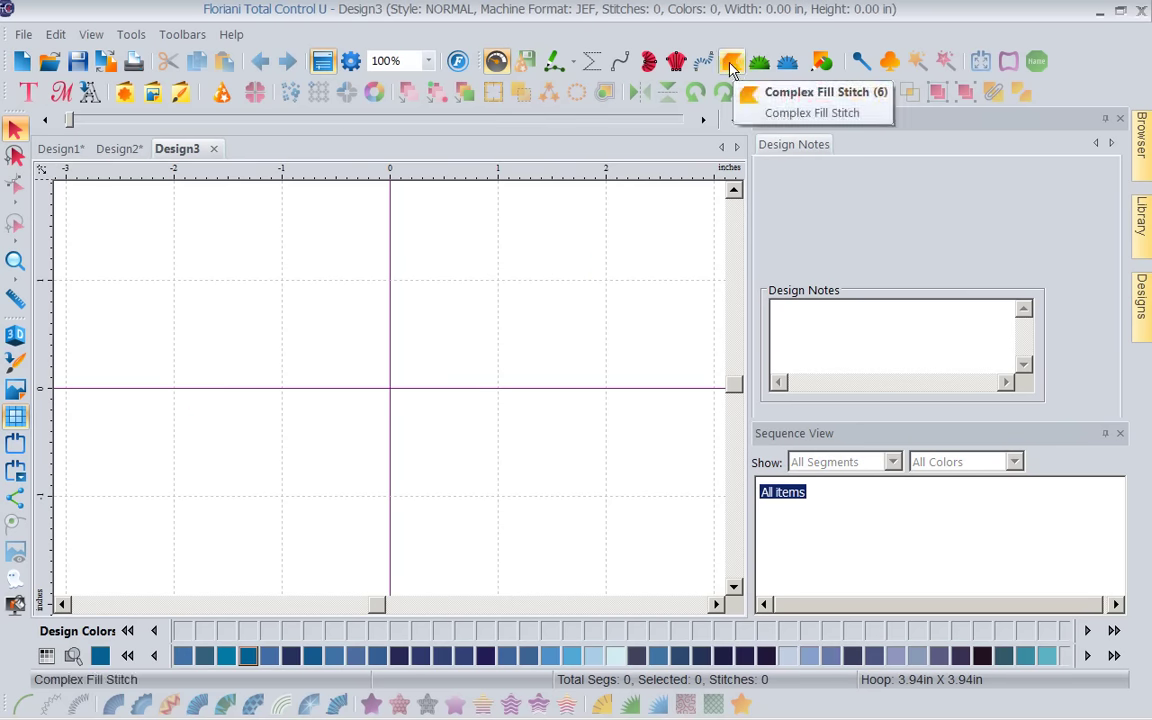
pyautogui.click(820, 64)
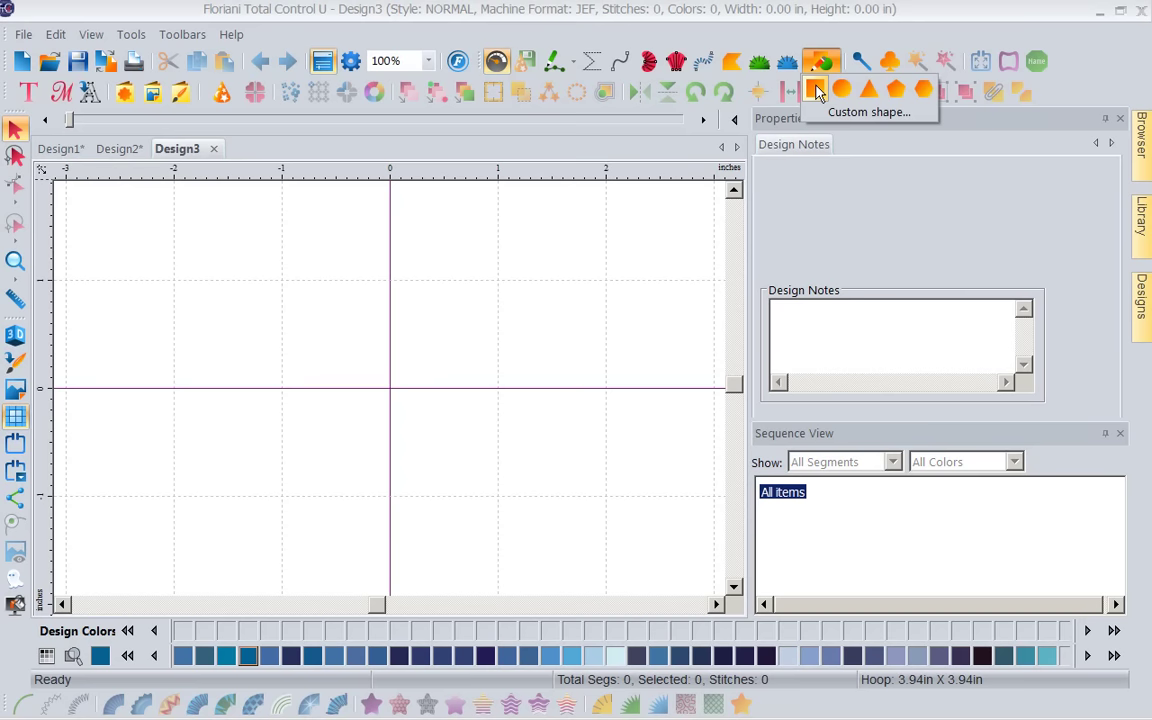
pyautogui.click(816, 92)
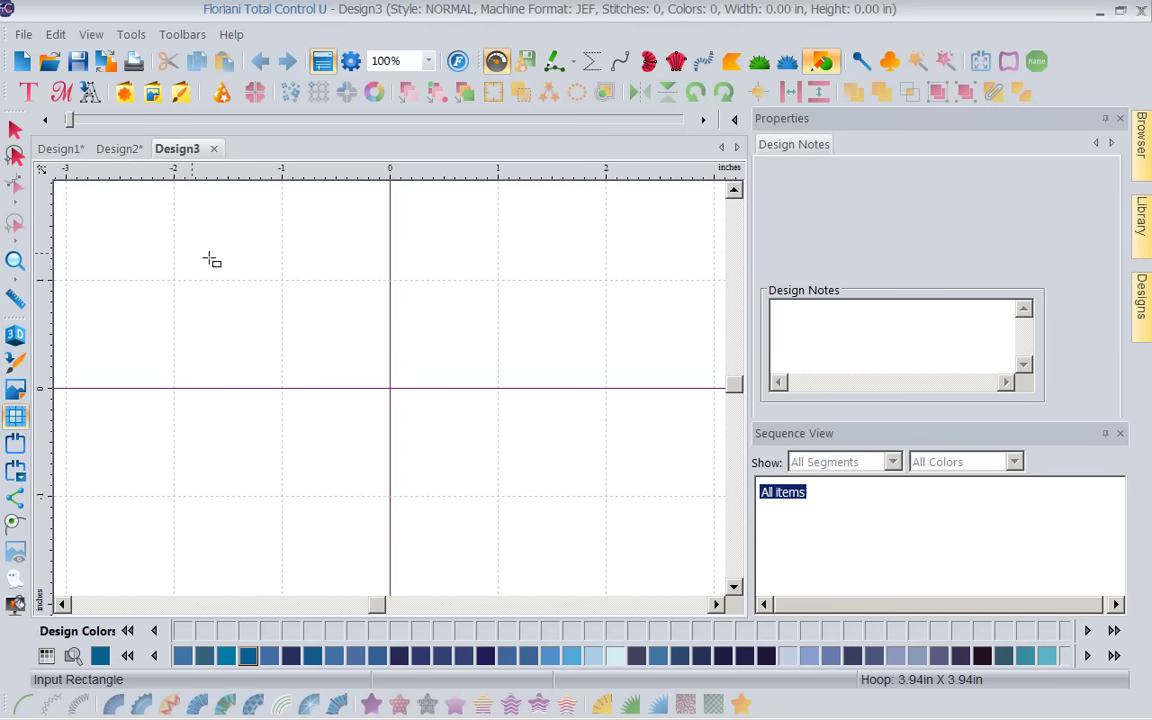
pyautogui.moveTo(192, 254); pyautogui.dragTo(657, 557)
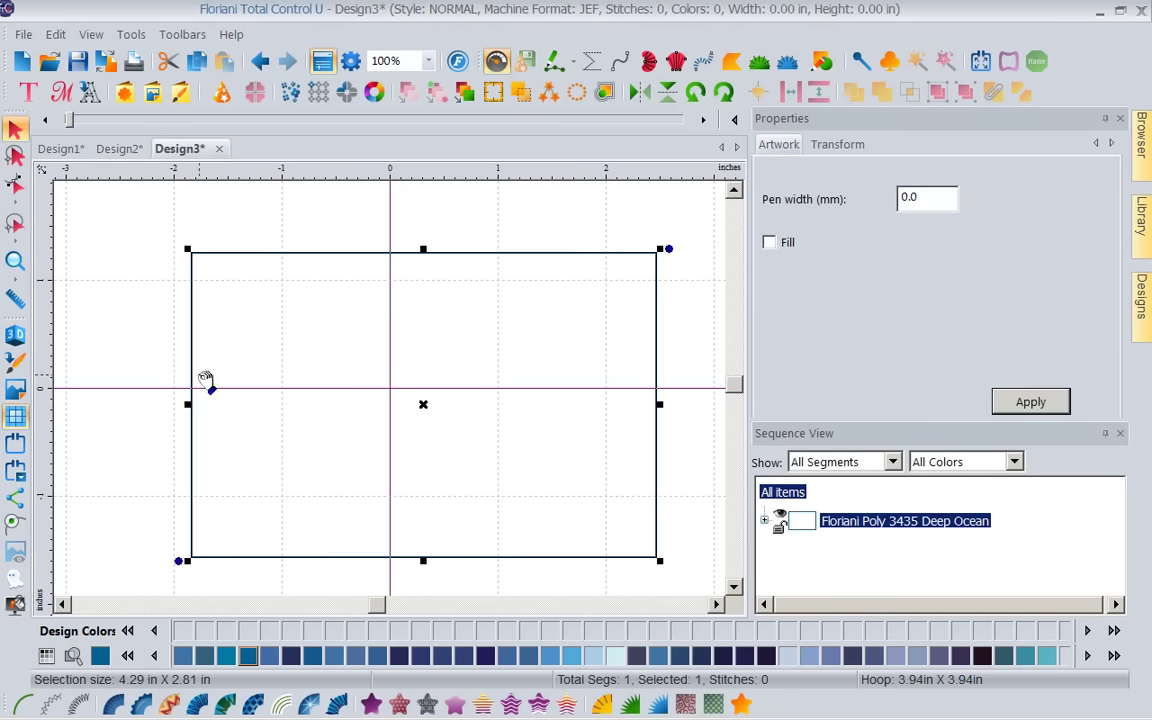
# Give the rectangle a motif fill using the Kathi 1 heart pattern.
pyautogui.click(427, 705)
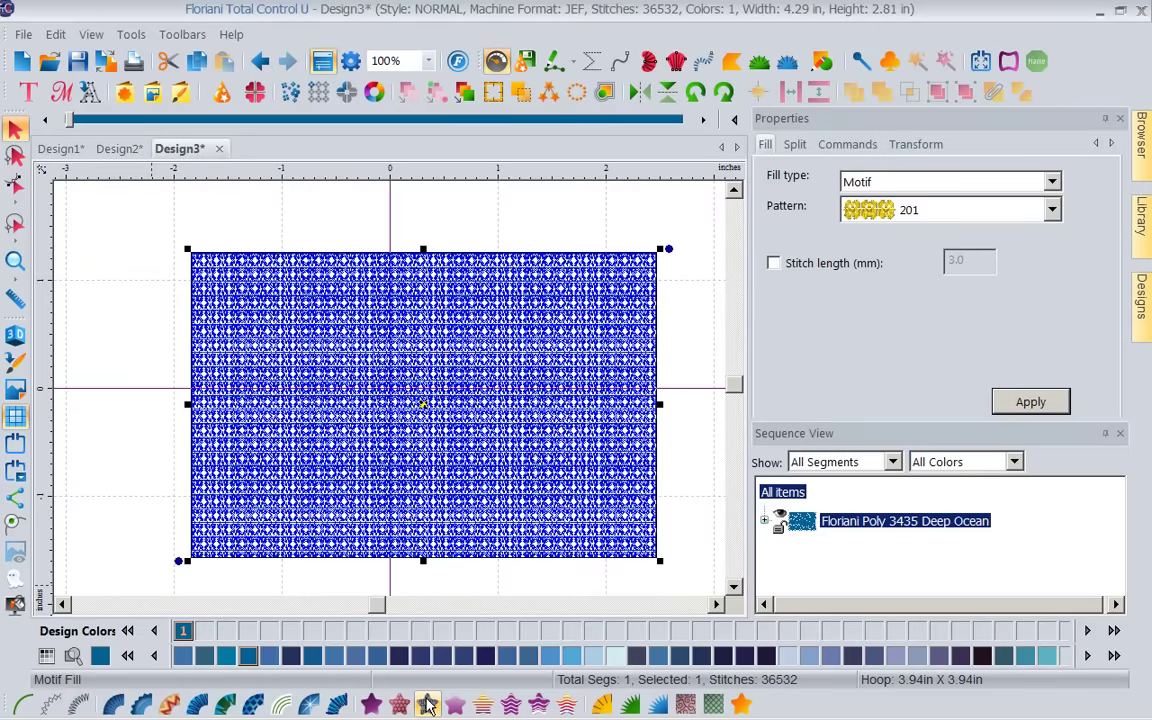
pyautogui.click(1052, 210)
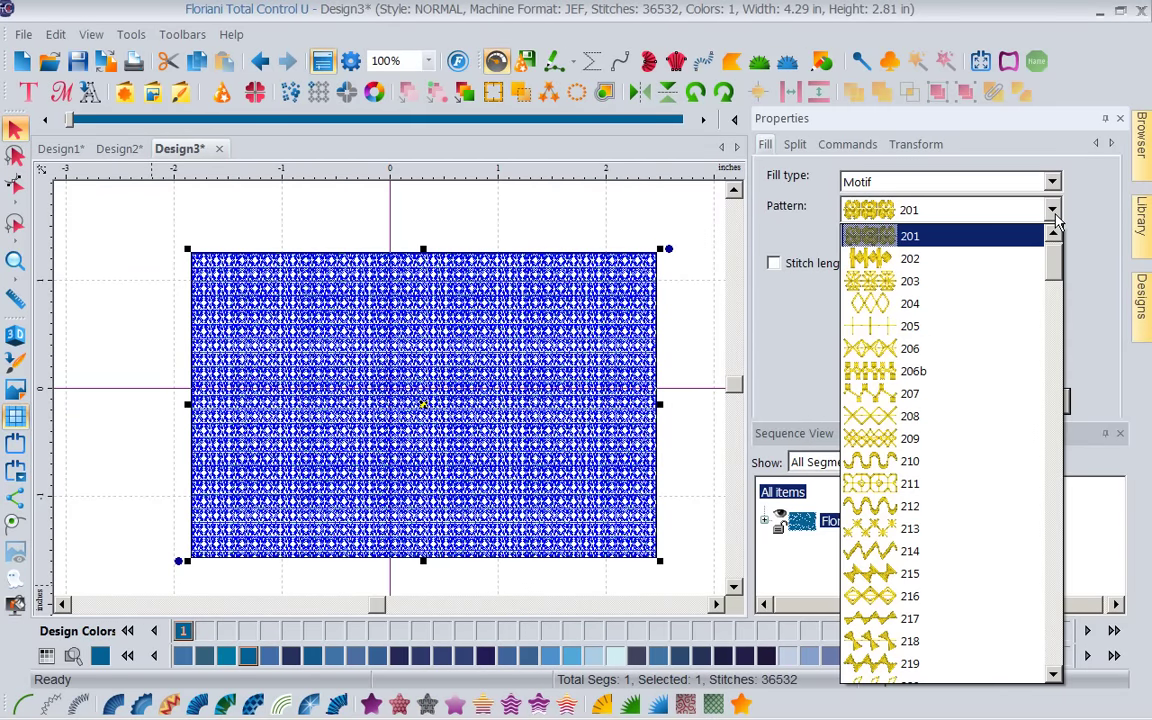
pyautogui.moveTo(1058, 278); pyautogui.dragTo(1083, 660)
pyautogui.click(890, 596)
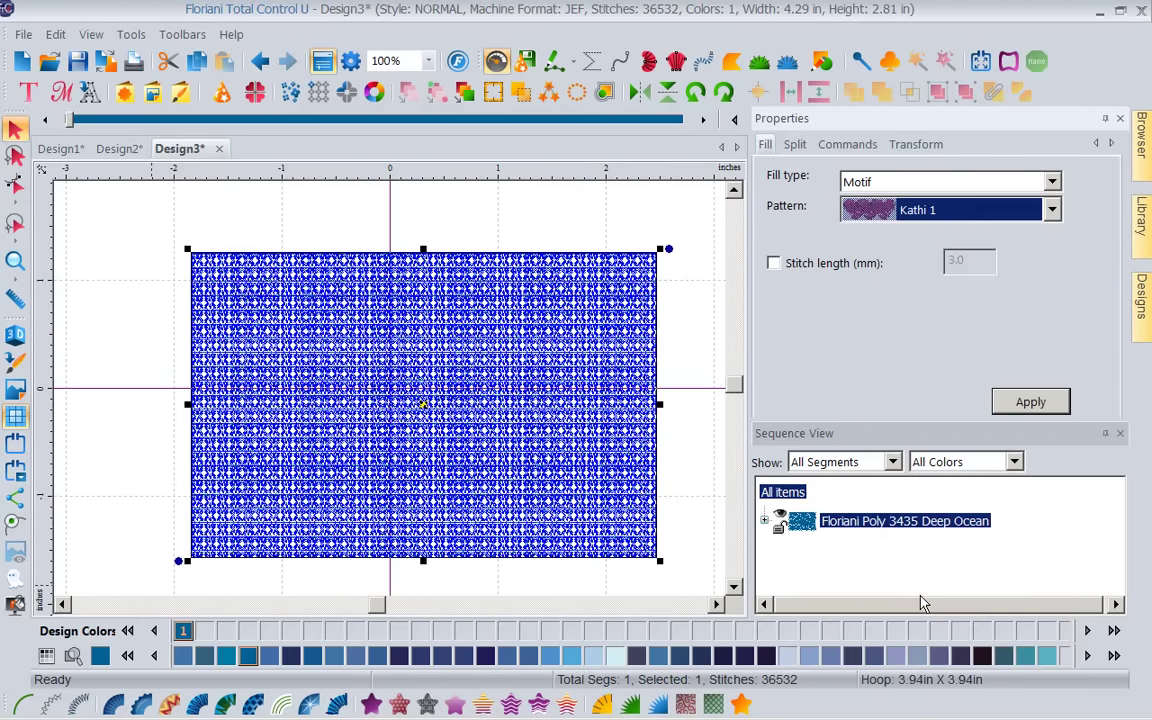
pyautogui.click(1034, 406)
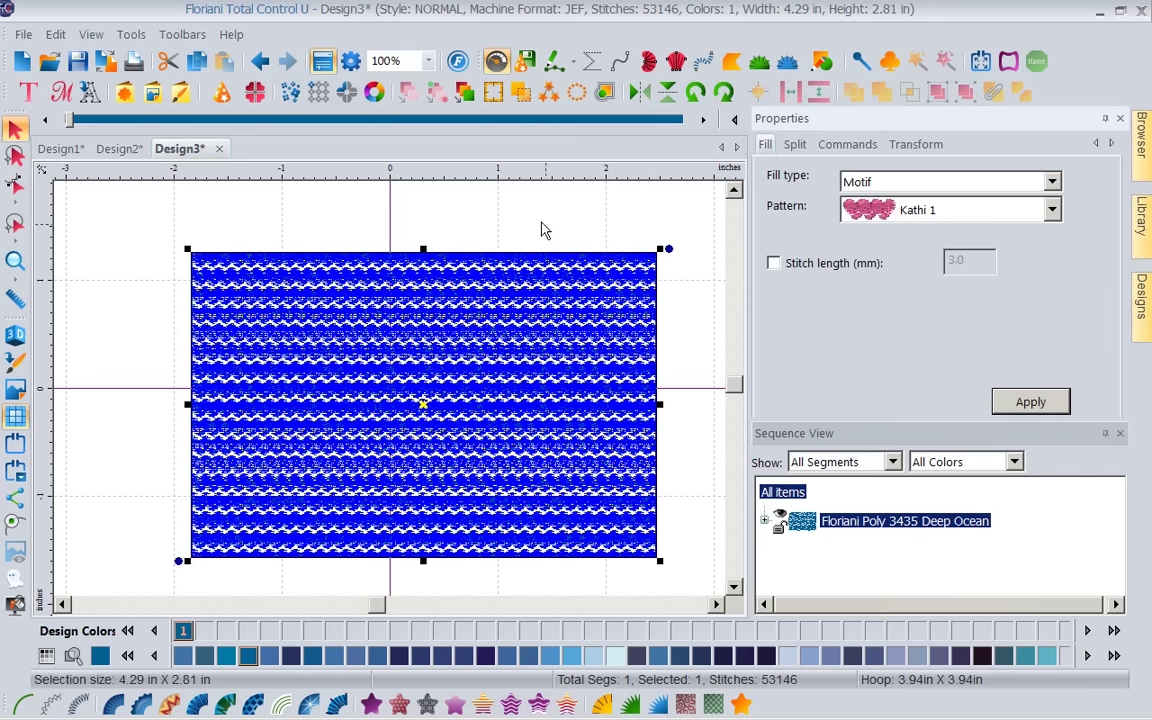
# Set the motif fill stitch length to 6.0, view it in 3D, and start another design.
pyautogui.click(784, 265)
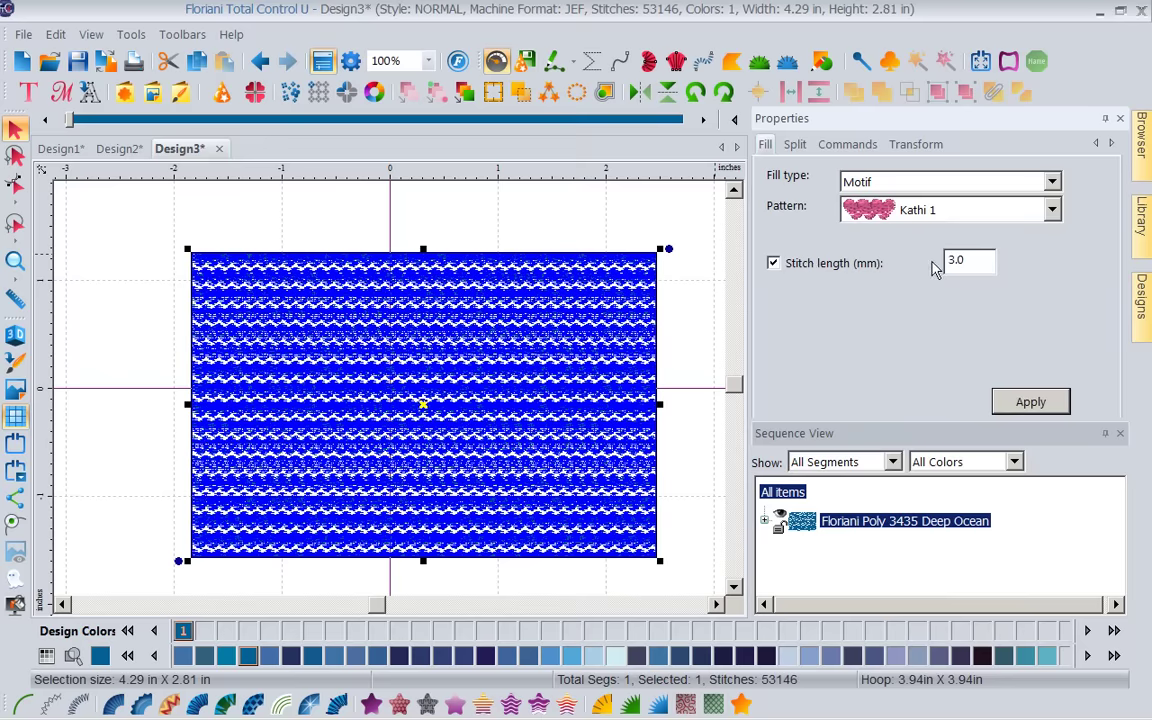
pyautogui.moveTo(980, 261); pyautogui.dragTo(900, 266)
pyautogui.write('6')
pyautogui.click(1030, 401)
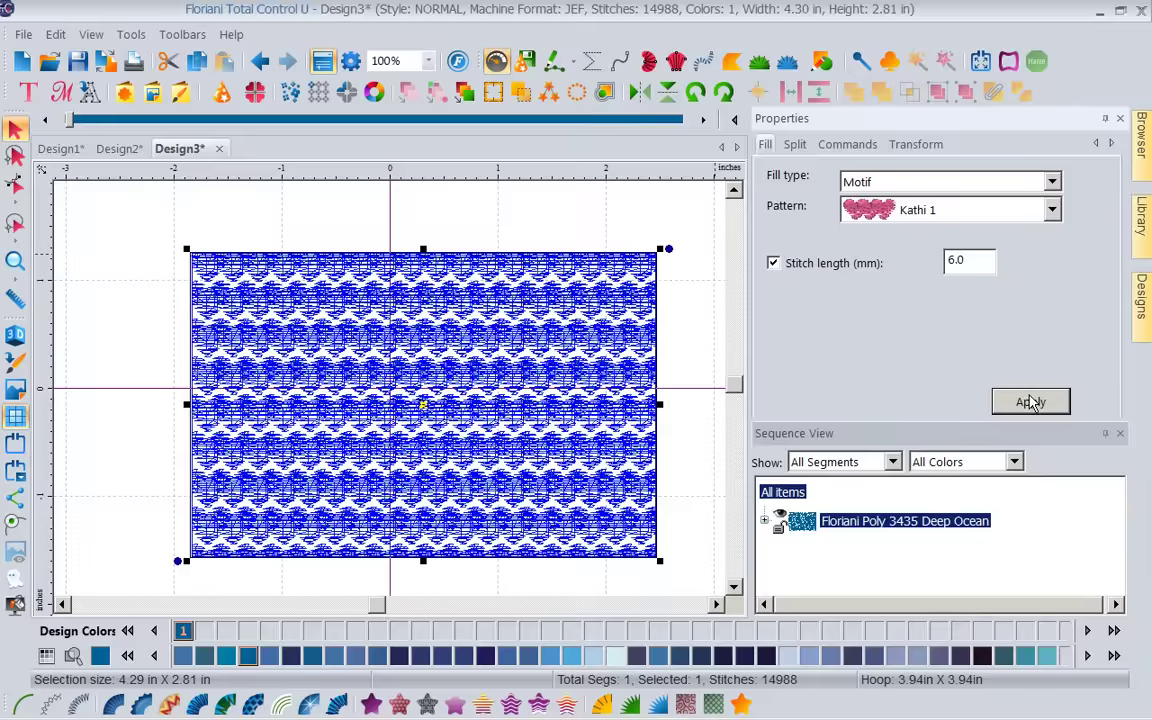
pyautogui.click(670, 338)
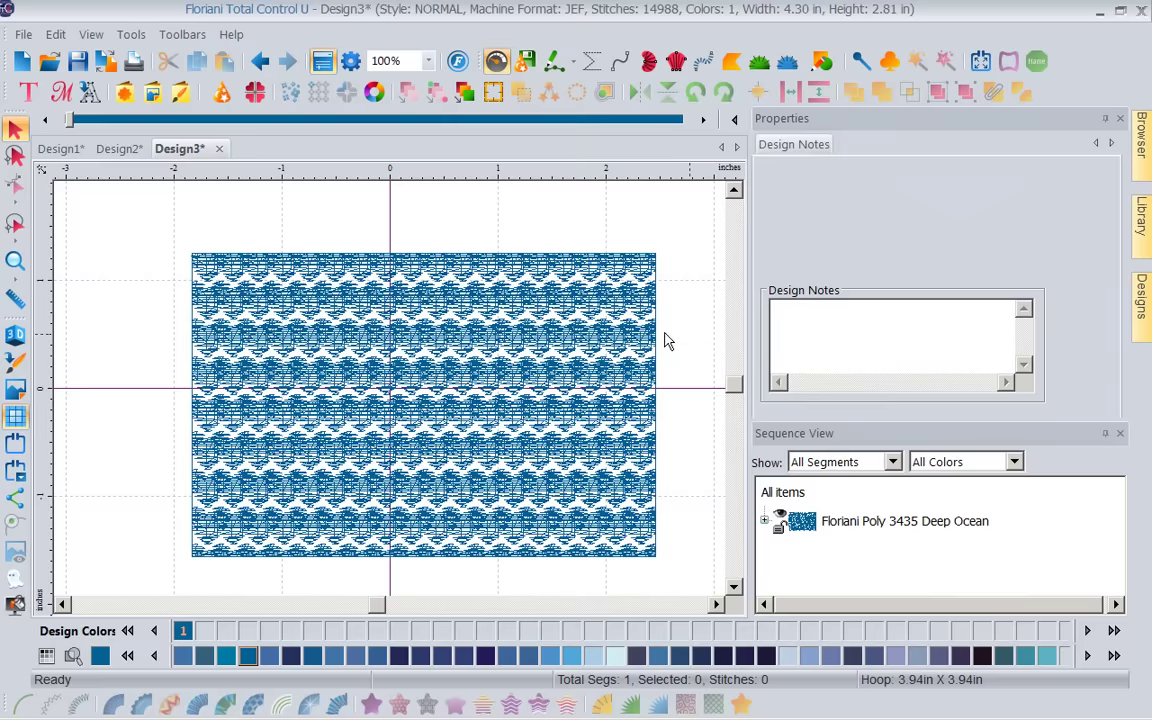
pyautogui.click(17, 336)
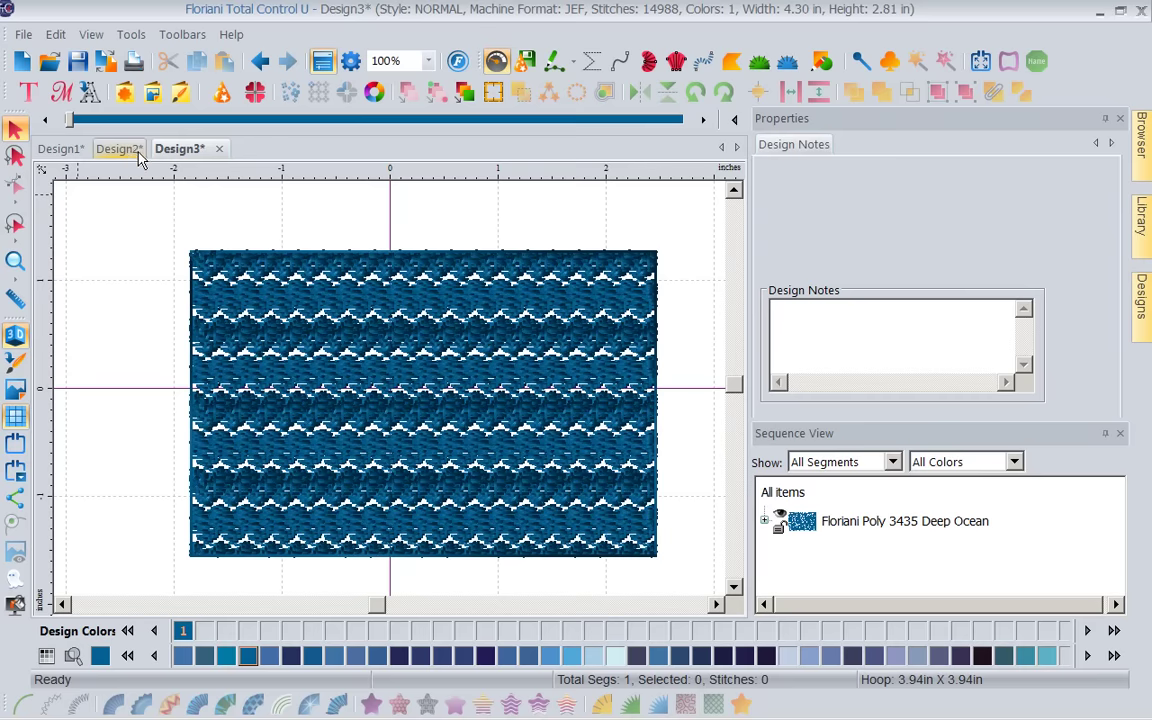
pyautogui.click(22, 62)
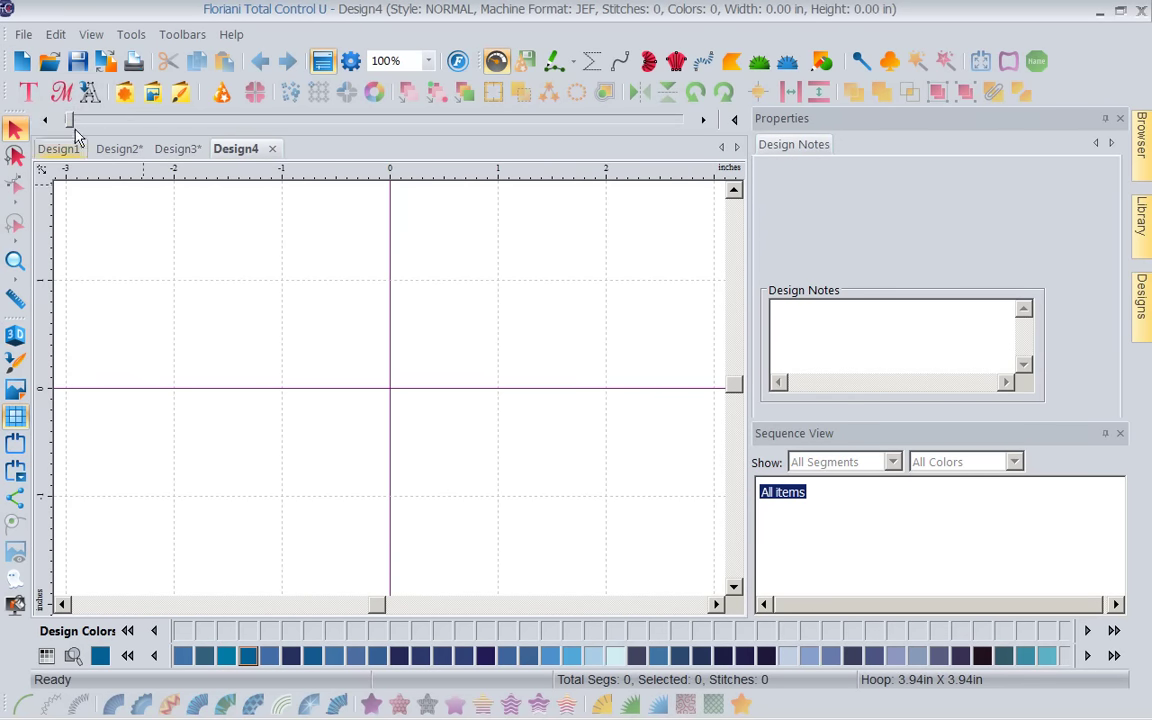
# Create artwork from the font letter F.
pyautogui.click(89, 92)
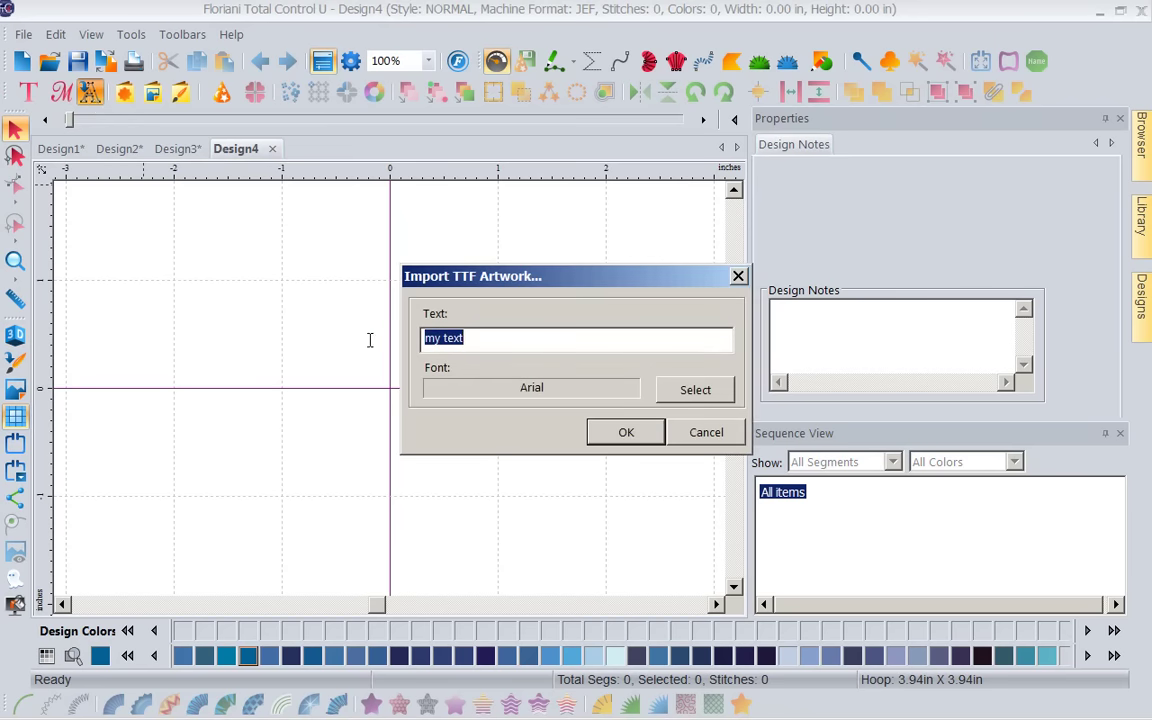
pyautogui.write('F')
pyautogui.click(628, 433)
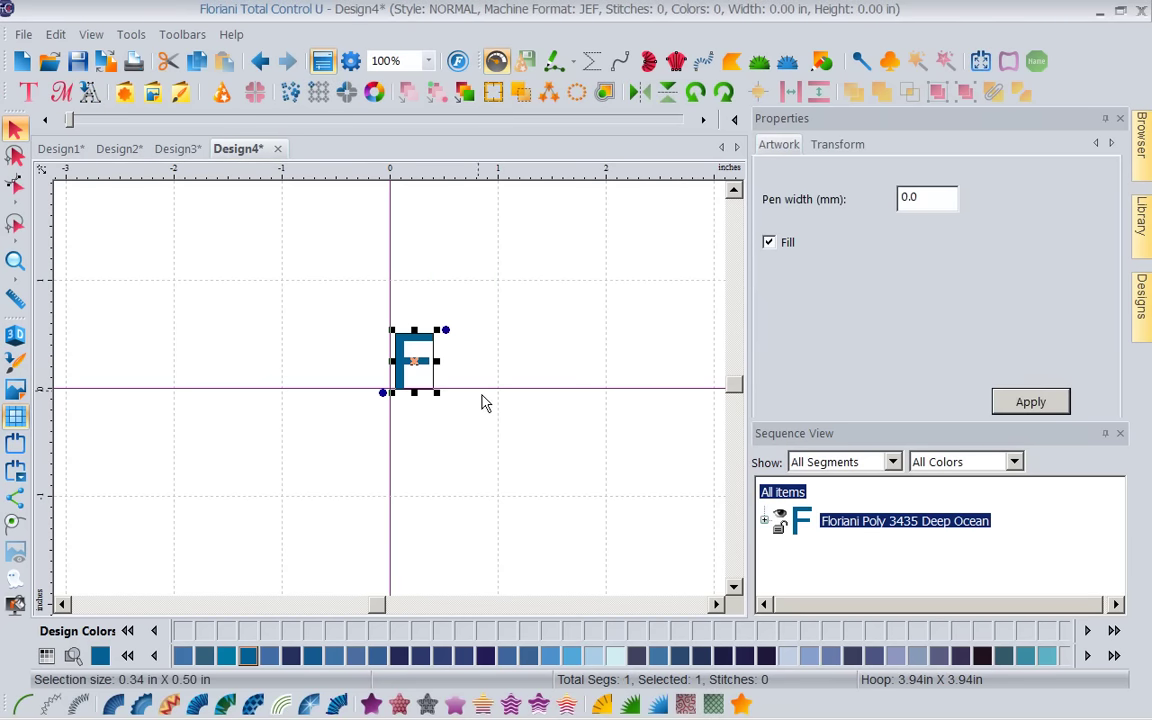
# Convert the F to a standard fill and lasso-select all its stitches.
pyautogui.click(371, 704)
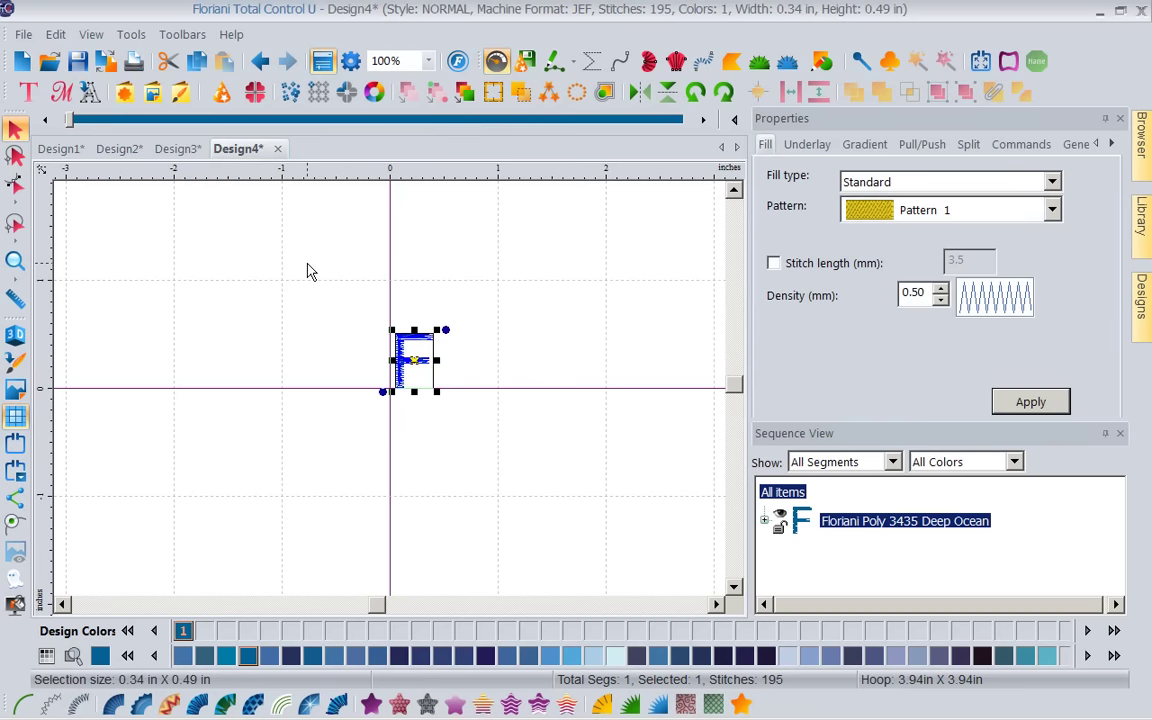
pyautogui.click(15, 225)
pyautogui.moveTo(386, 262)
pyautogui.mouseDown()
pyautogui.moveTo(333, 340)
pyautogui.moveTo(432, 435)
pyautogui.moveTo(508, 341)
pyautogui.moveTo(380, 264)
pyautogui.mouseUp()
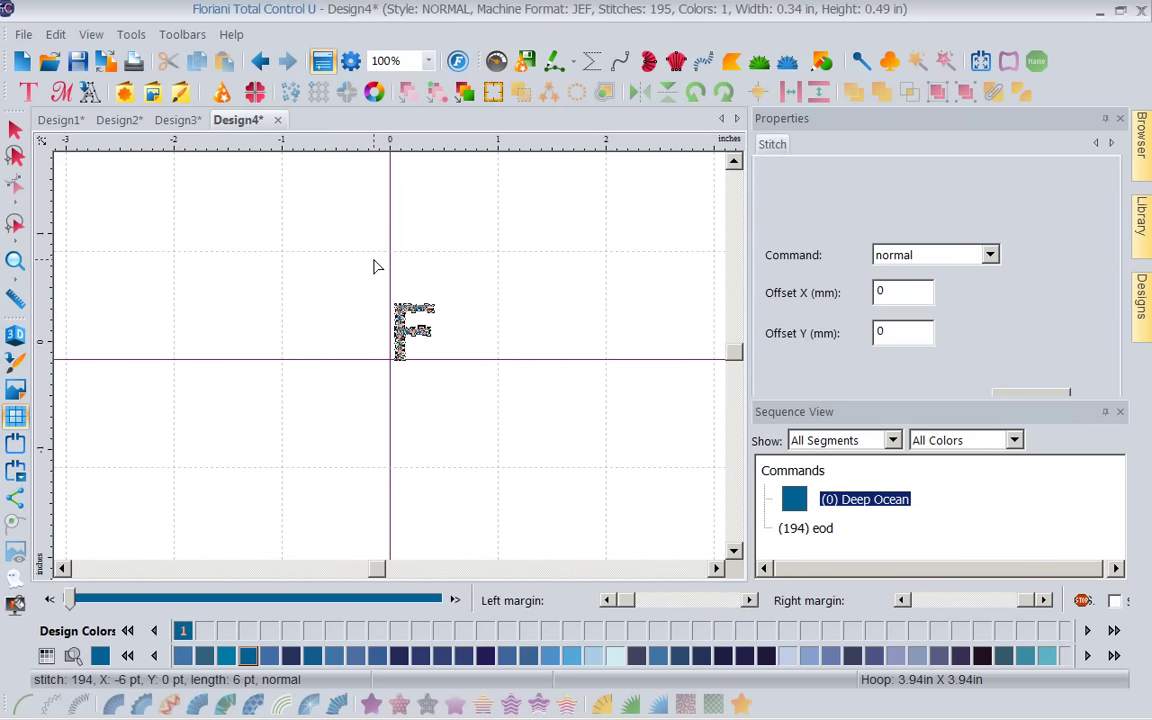
# Save the selected F stitches as a motif pattern file named F.
pyautogui.click(131, 34)
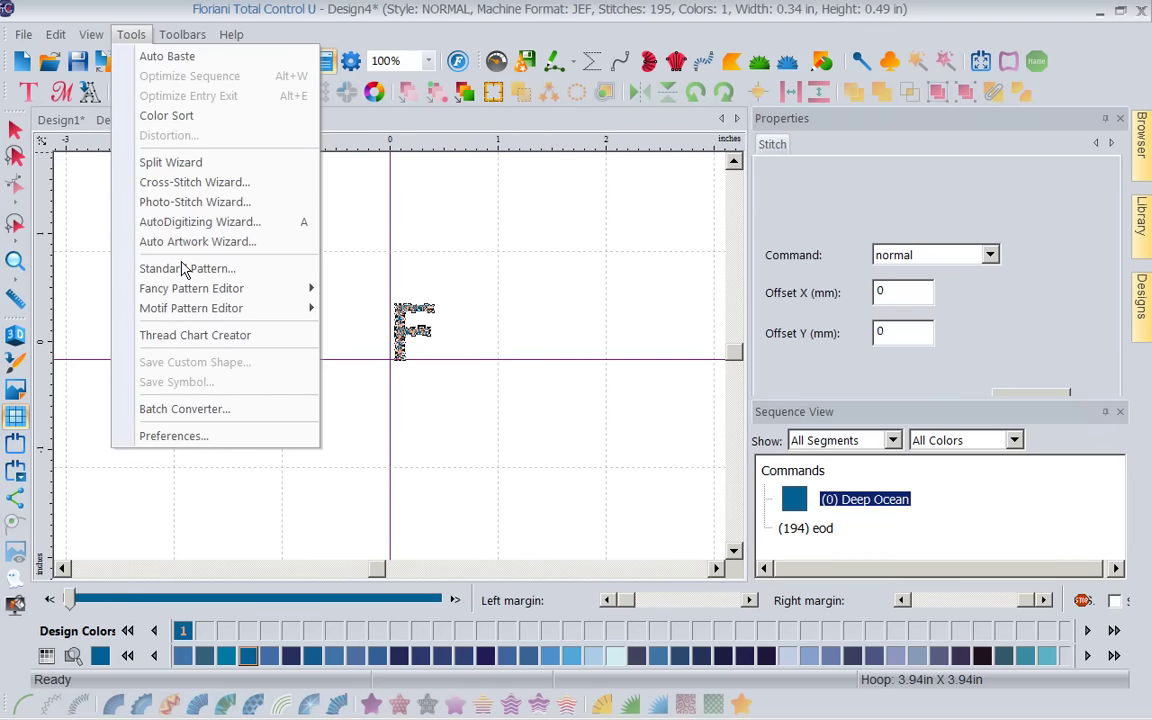
pyautogui.moveTo(243, 313)
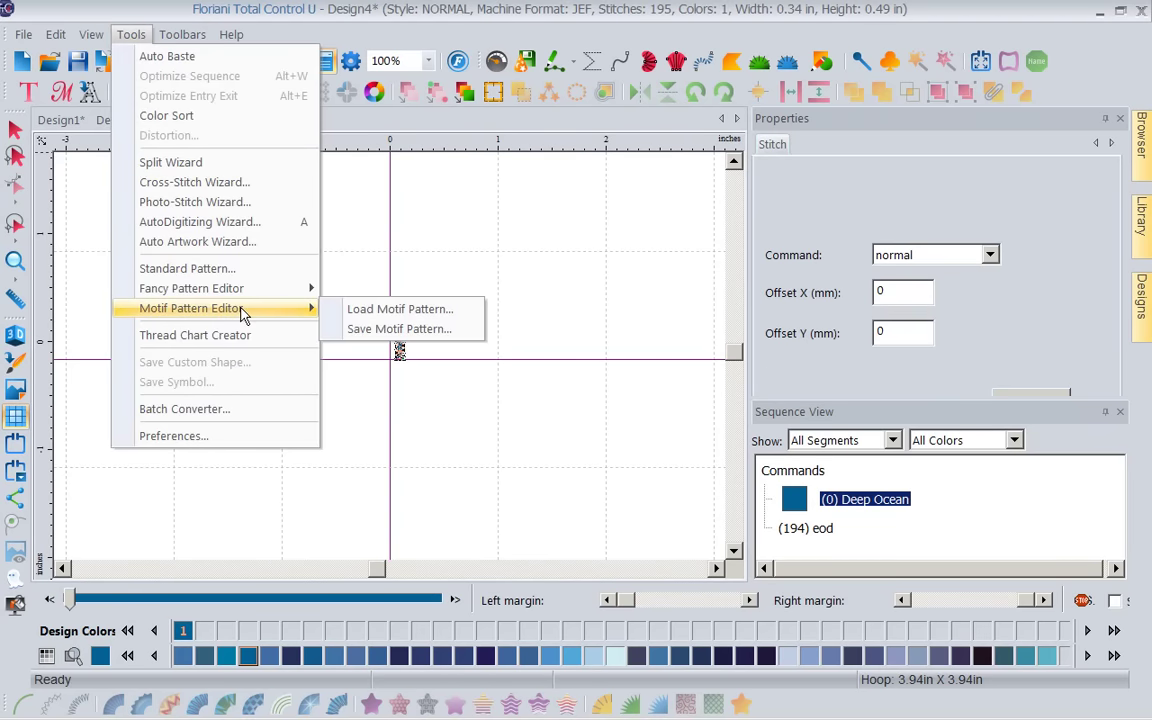
pyautogui.click(419, 330)
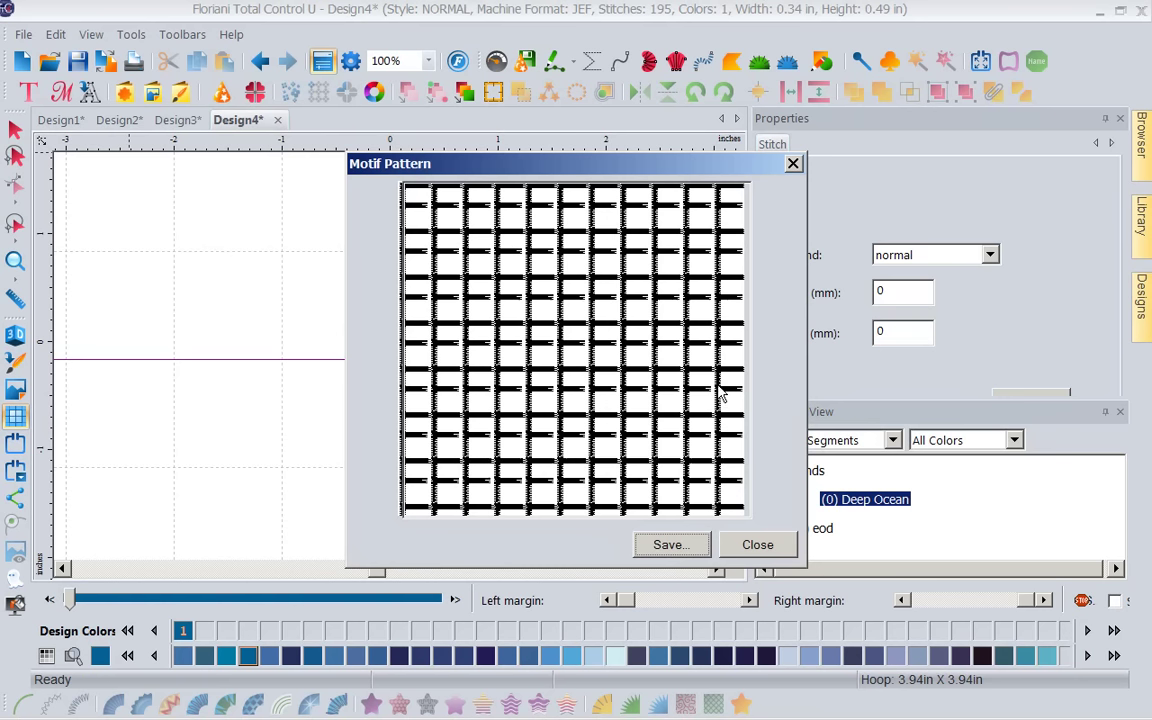
pyautogui.click(689, 549)
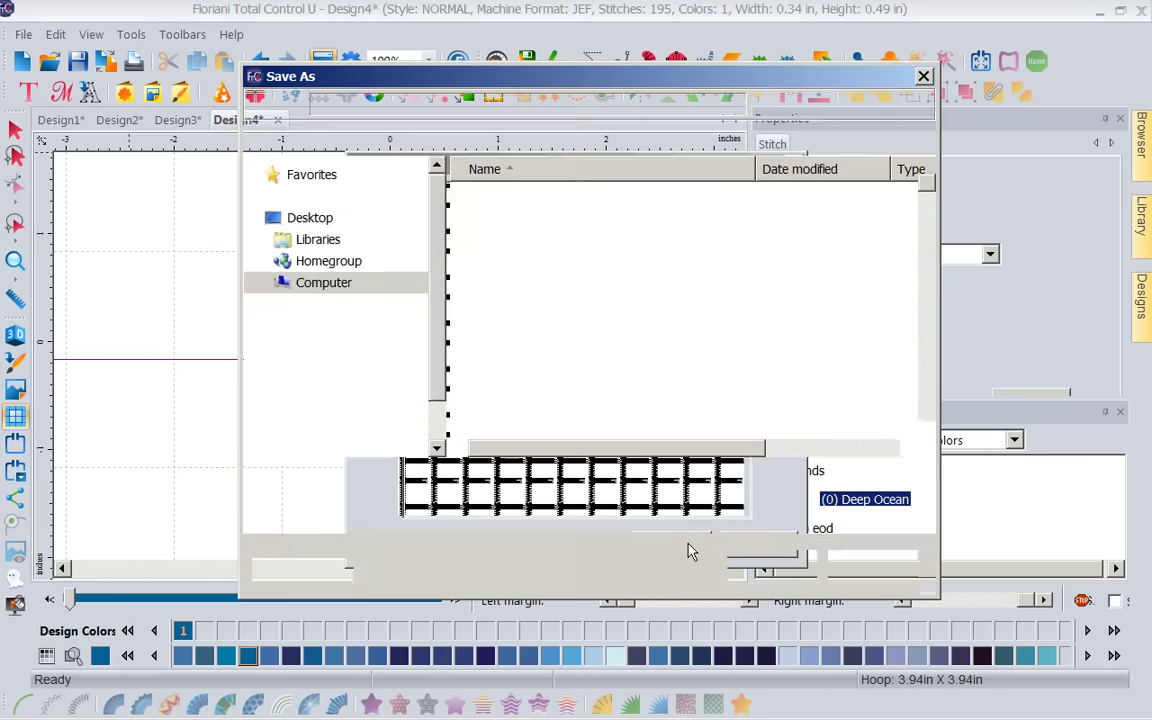
pyautogui.write('F')
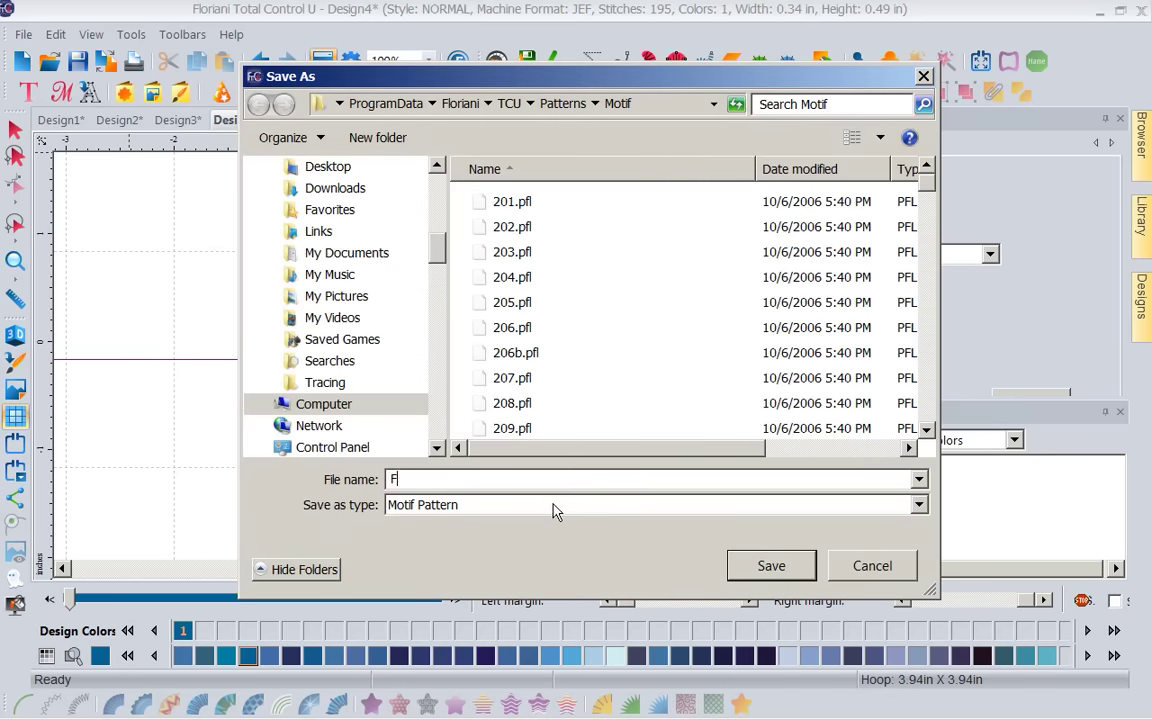
pyautogui.click(772, 576)
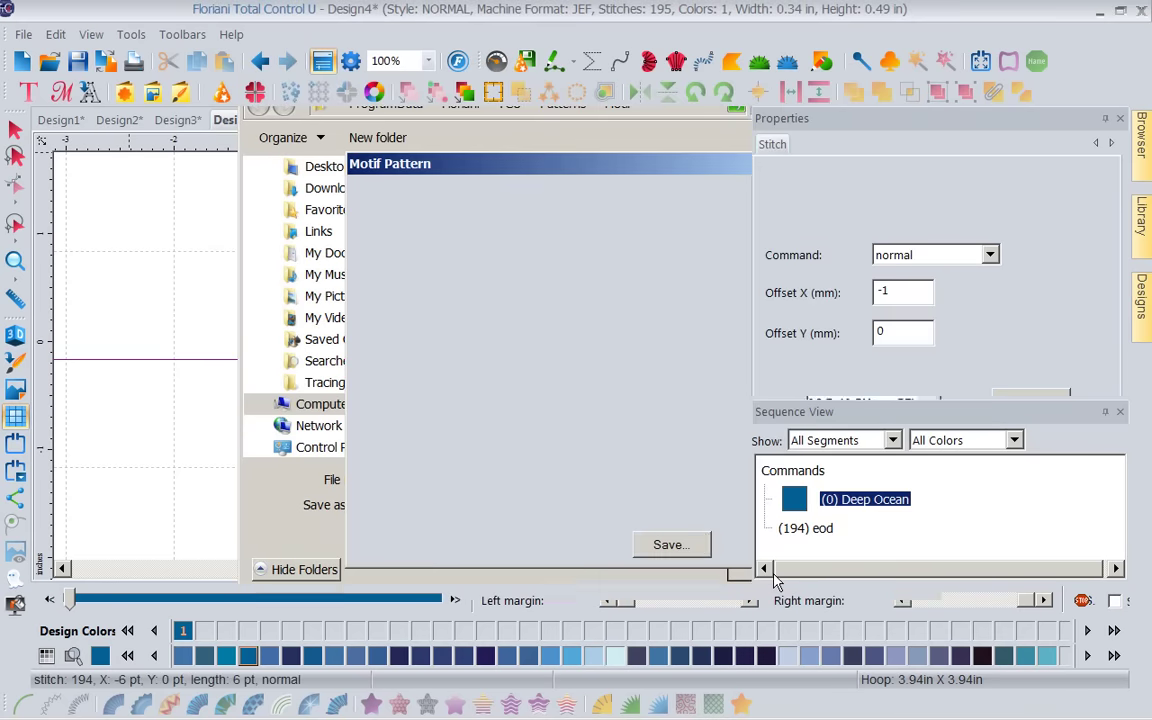
pyautogui.click(21, 62)
pyautogui.click(556, 62)
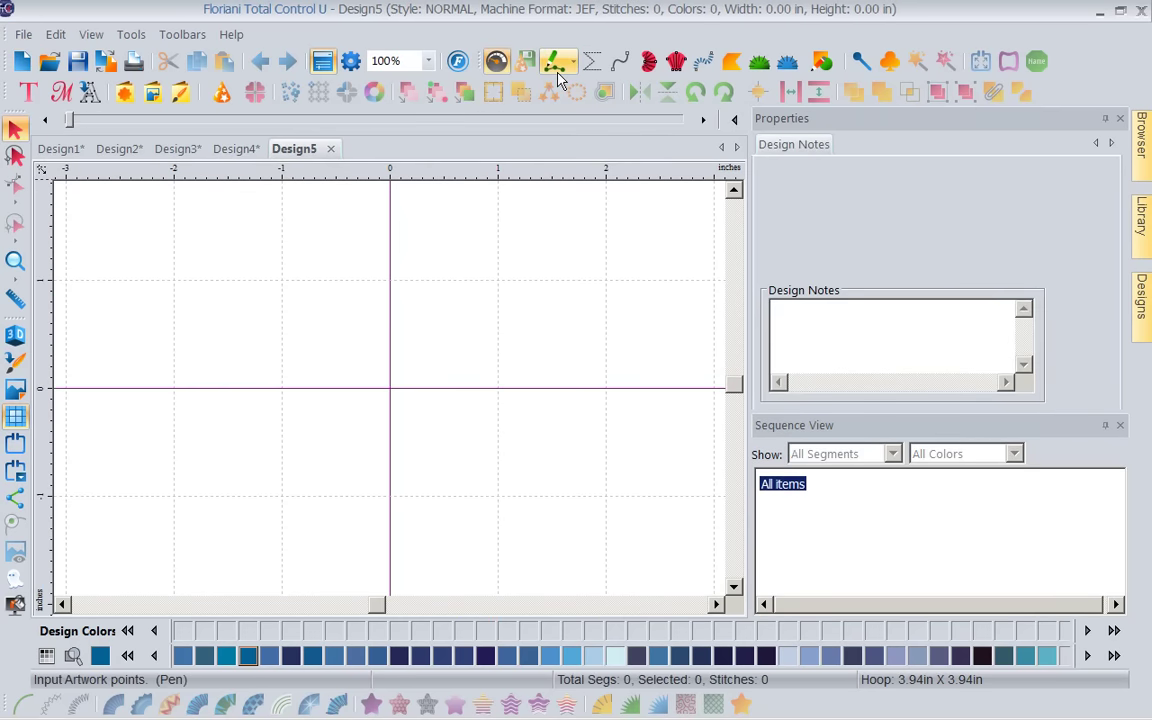
pyautogui.moveTo(222, 384)
pyautogui.mouseDown()
pyautogui.moveTo(318, 340)
pyautogui.moveTo(536, 332)
pyautogui.moveTo(589, 375)
pyautogui.mouseUp()
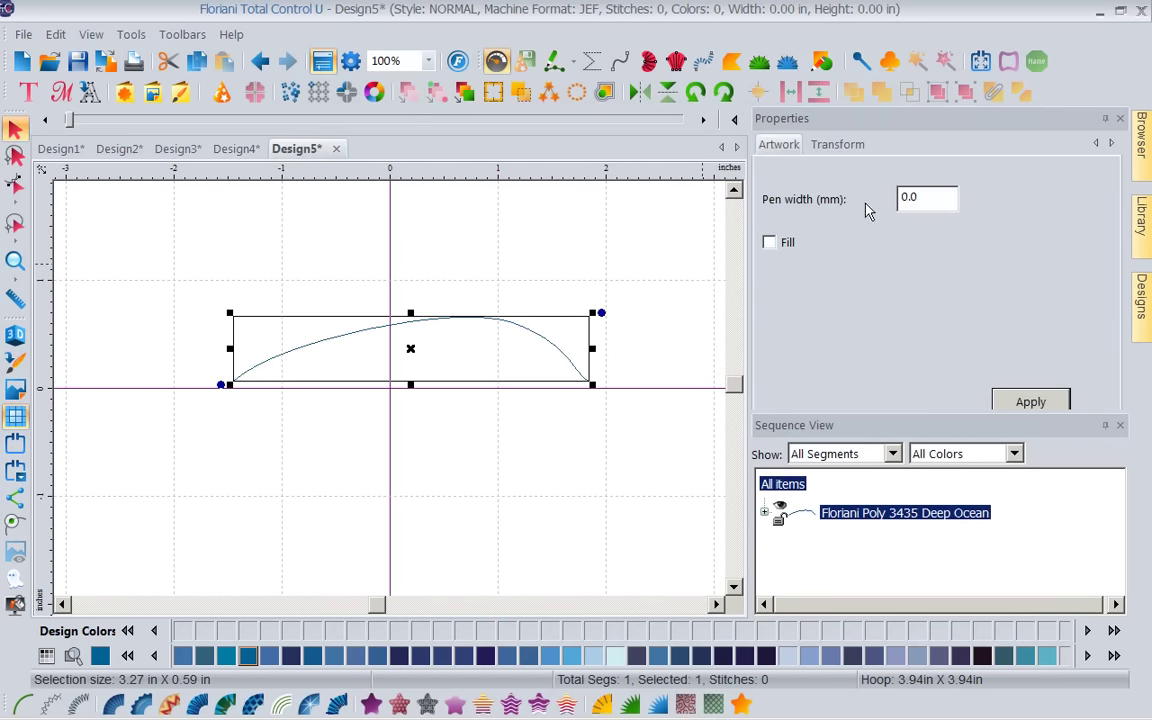
pyautogui.click(50, 705)
pyautogui.click(1052, 210)
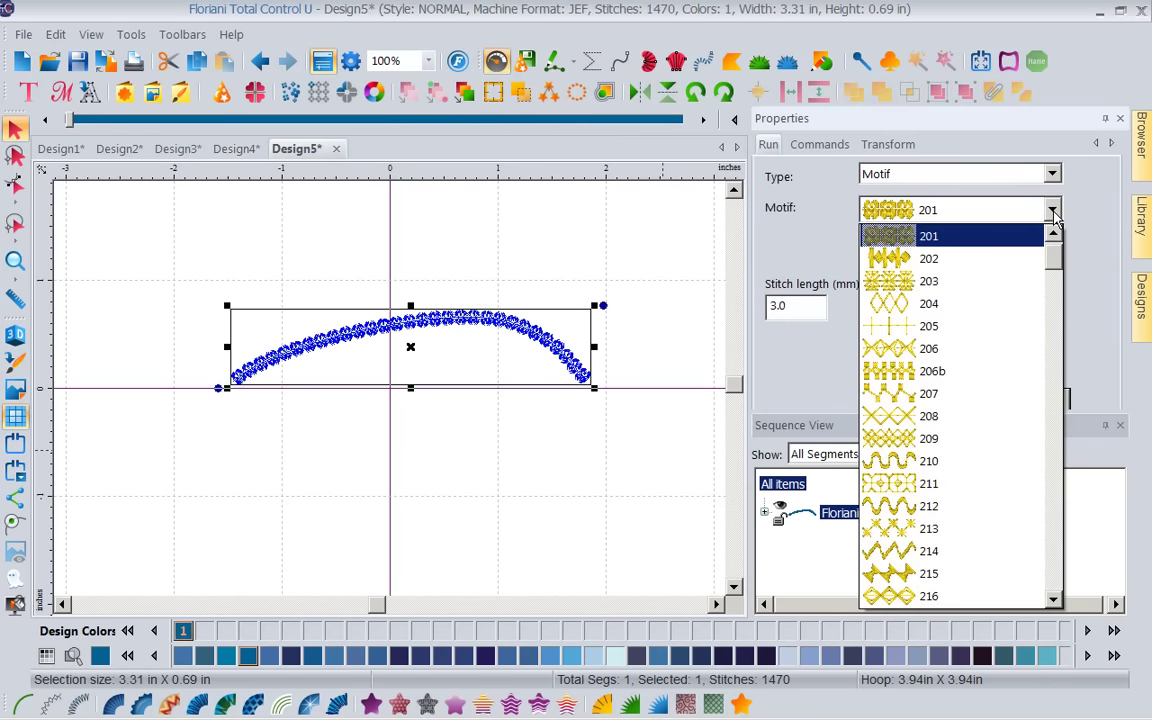
pyautogui.moveTo(1054, 258); pyautogui.dragTo(954, 374)
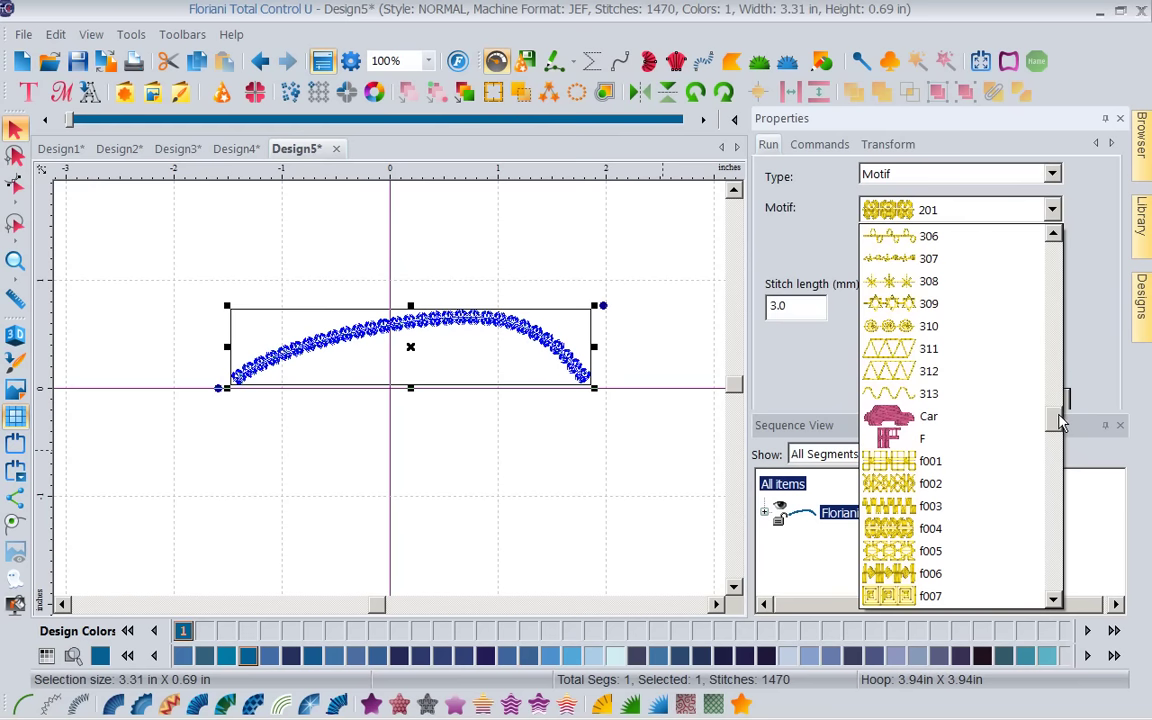
pyautogui.click(866, 447)
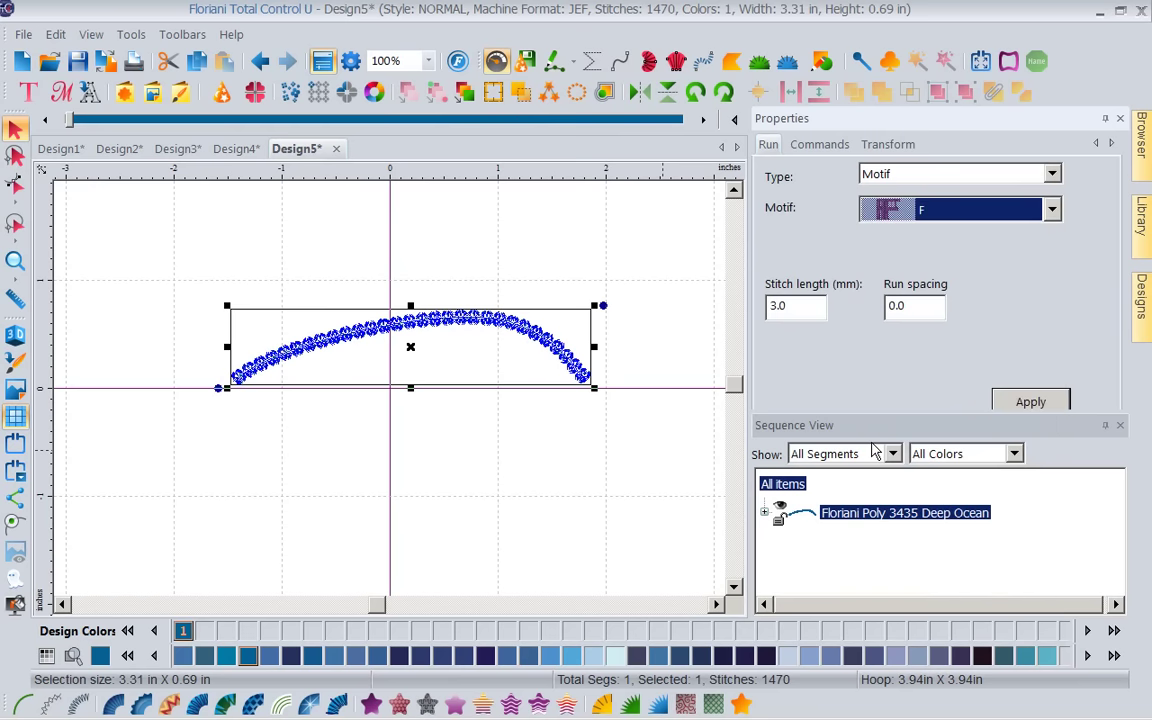
pyautogui.click(1062, 409)
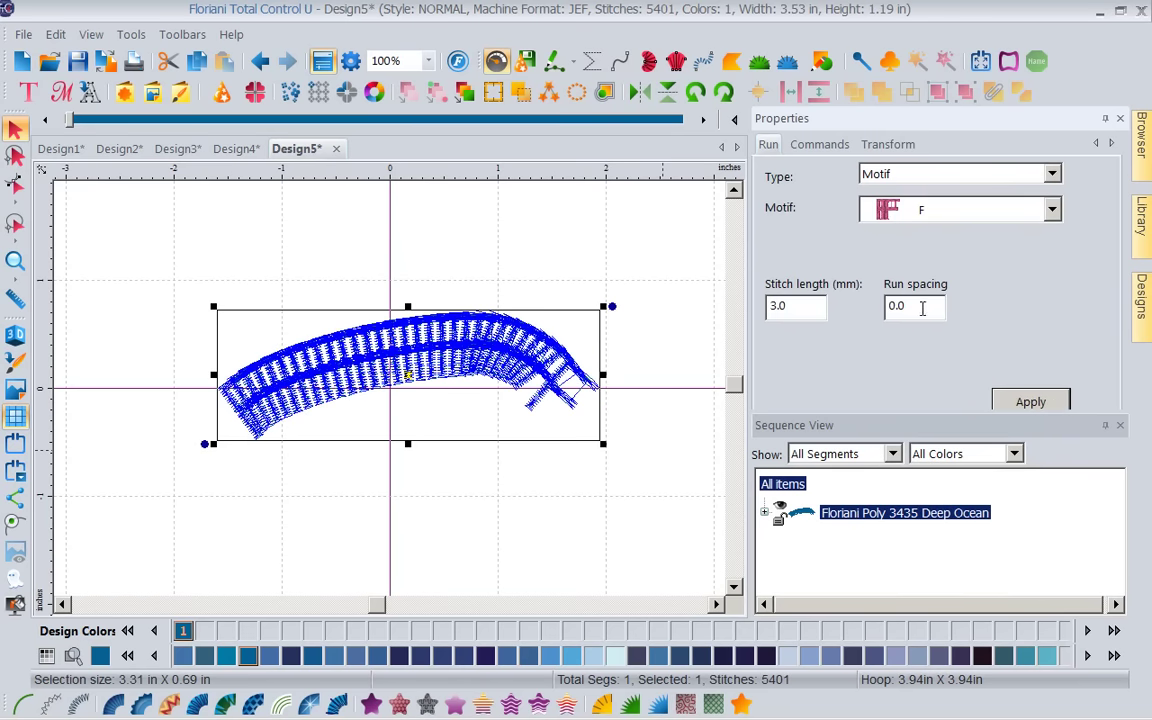
pyautogui.moveTo(918, 309); pyautogui.dragTo(862, 309)
pyautogui.write('6')
pyautogui.click(1040, 405)
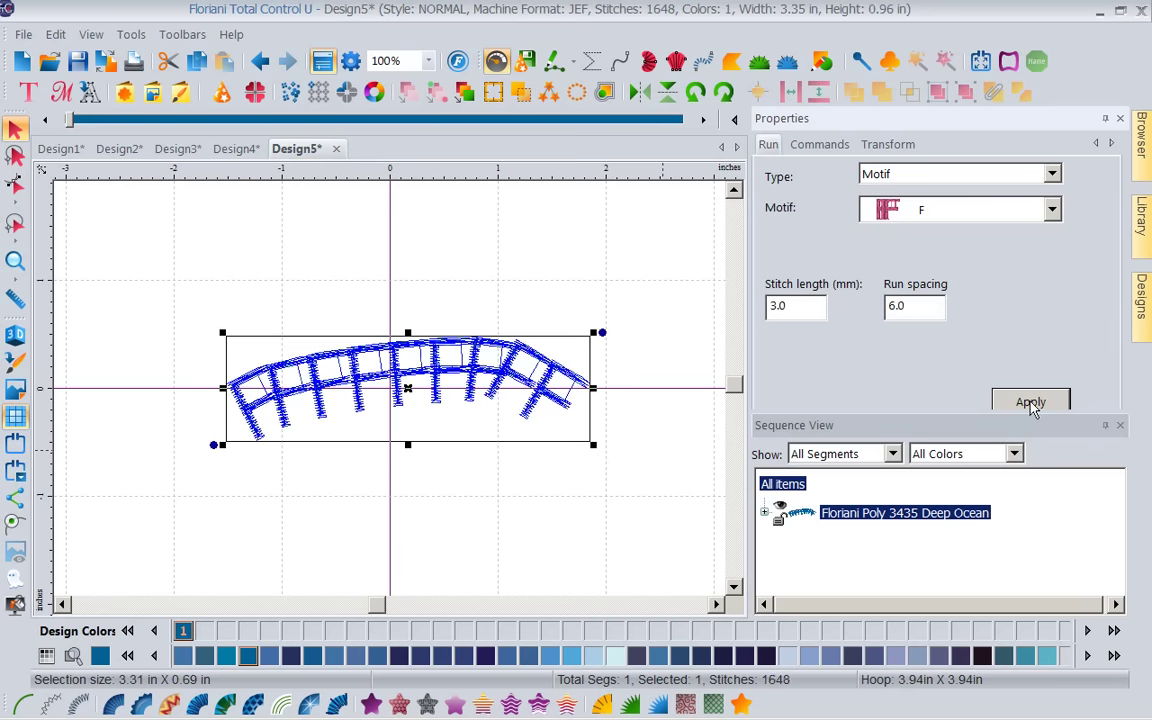
pyautogui.moveTo(925, 309); pyautogui.dragTo(886, 307)
pyautogui.write('10')
pyautogui.click(1058, 402)
pyautogui.click(506, 522)
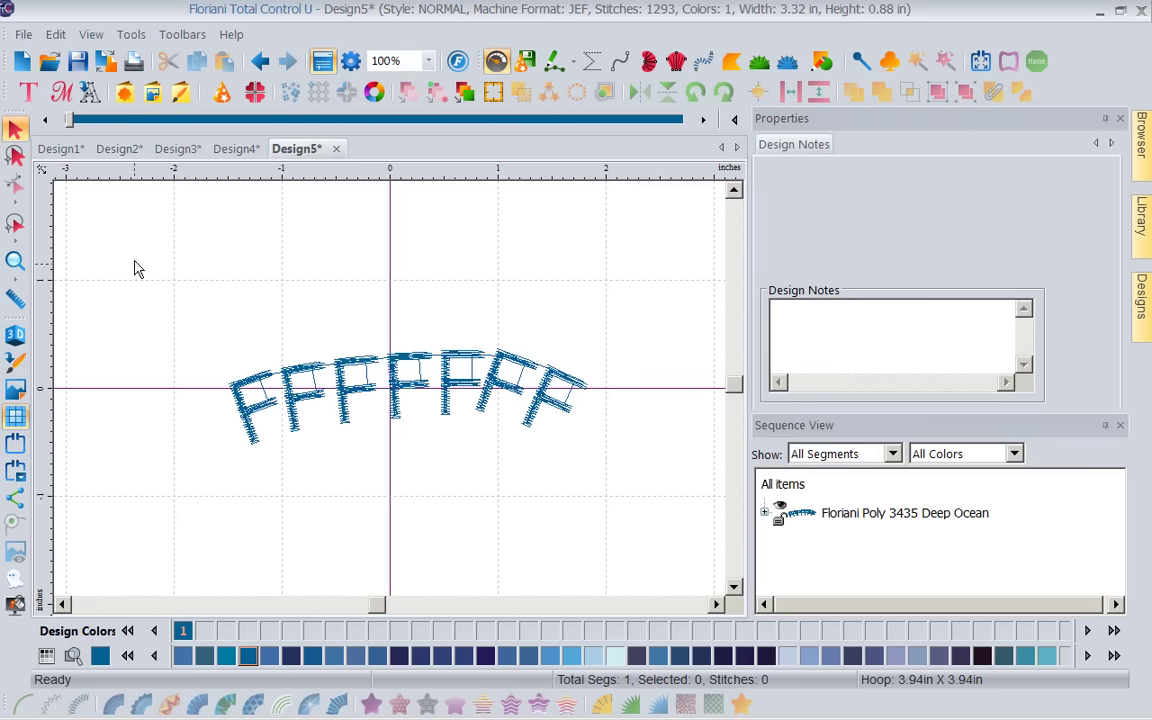
pyautogui.click(336, 148)
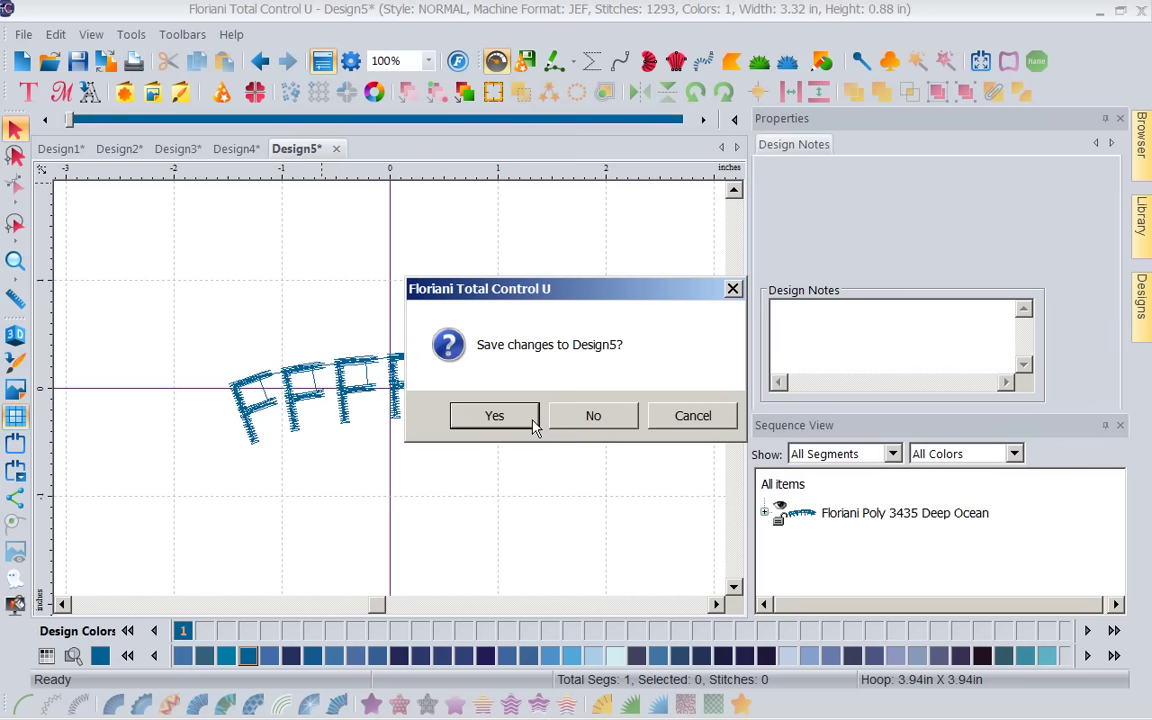
pyautogui.click(591, 415)
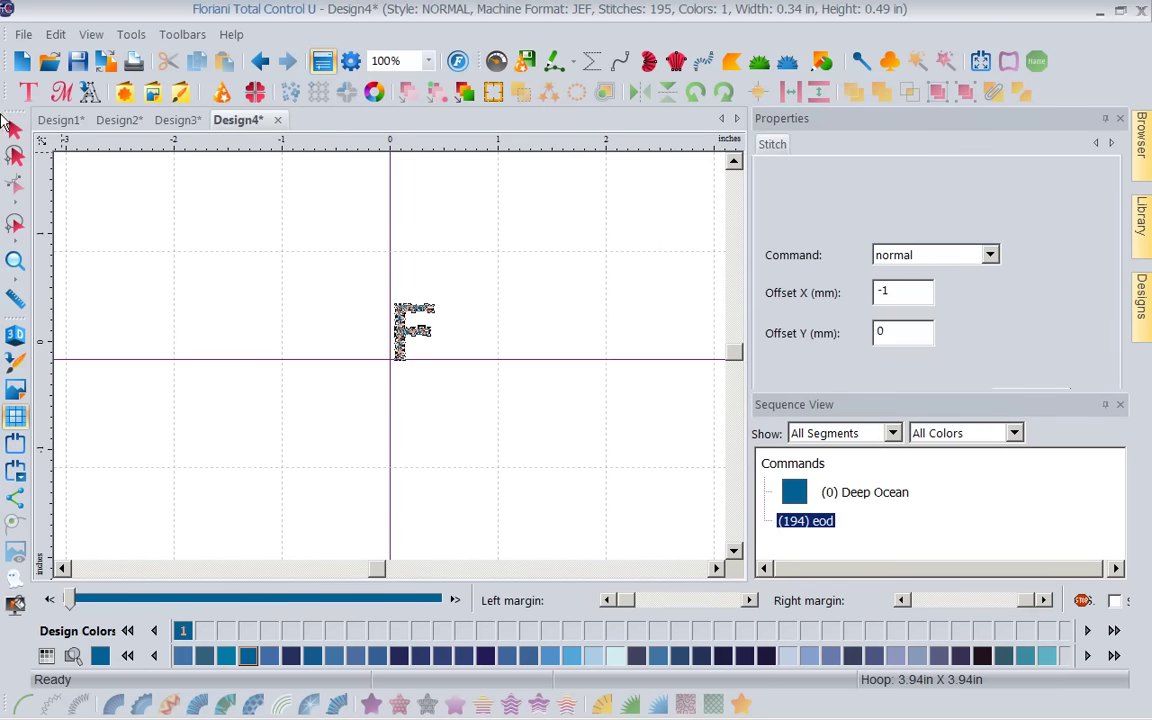
# In a new design, draw a pen path running down with two short leftward ticks.
pyautogui.click(22, 62)
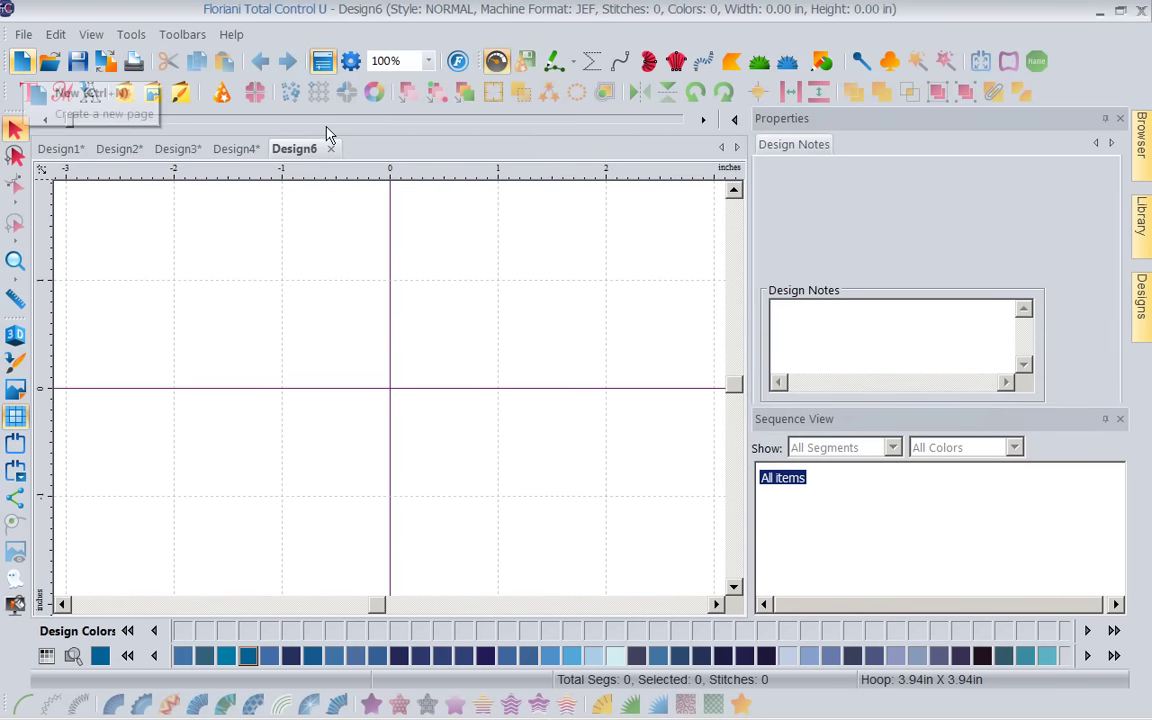
pyautogui.click(574, 70)
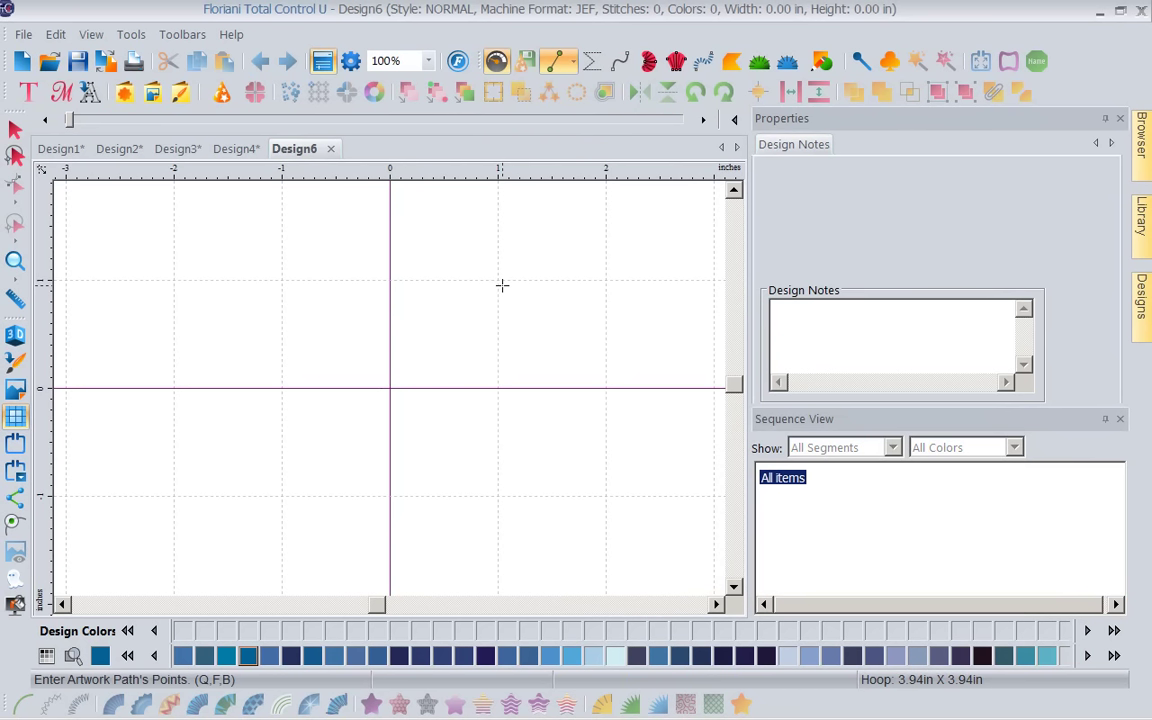
pyautogui.click(497, 281)
pyautogui.click(497, 388)
pyautogui.click(424, 388)
pyautogui.click(497, 388)
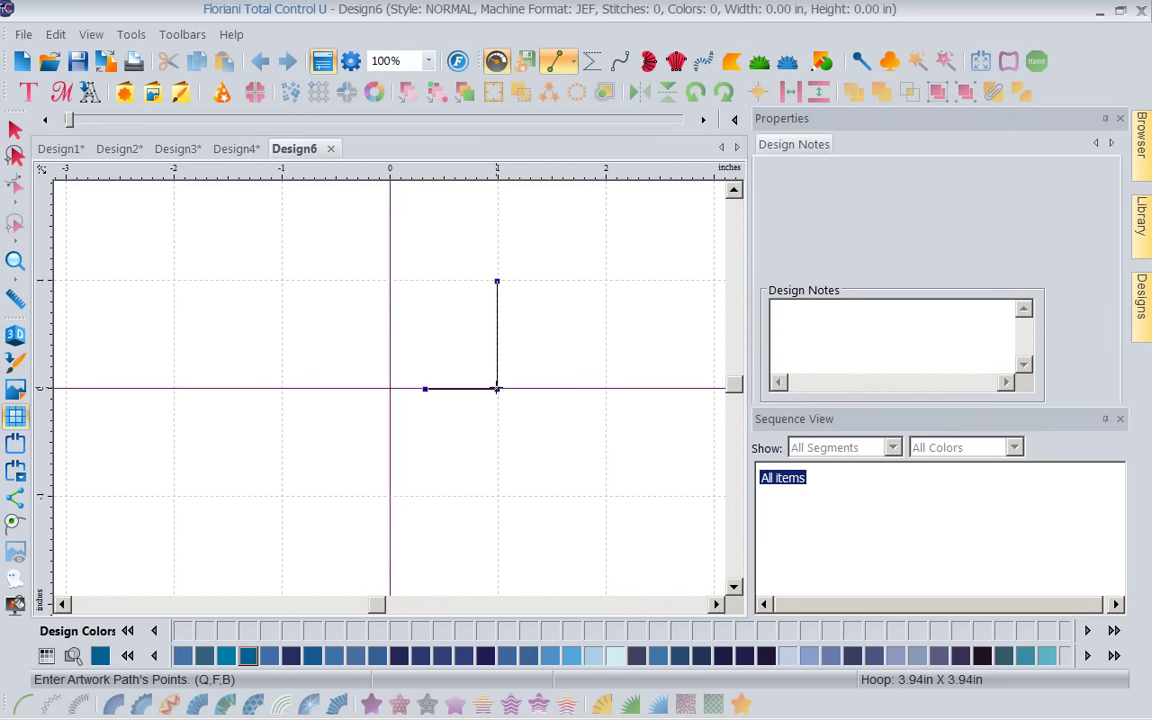
pyautogui.click(497, 483)
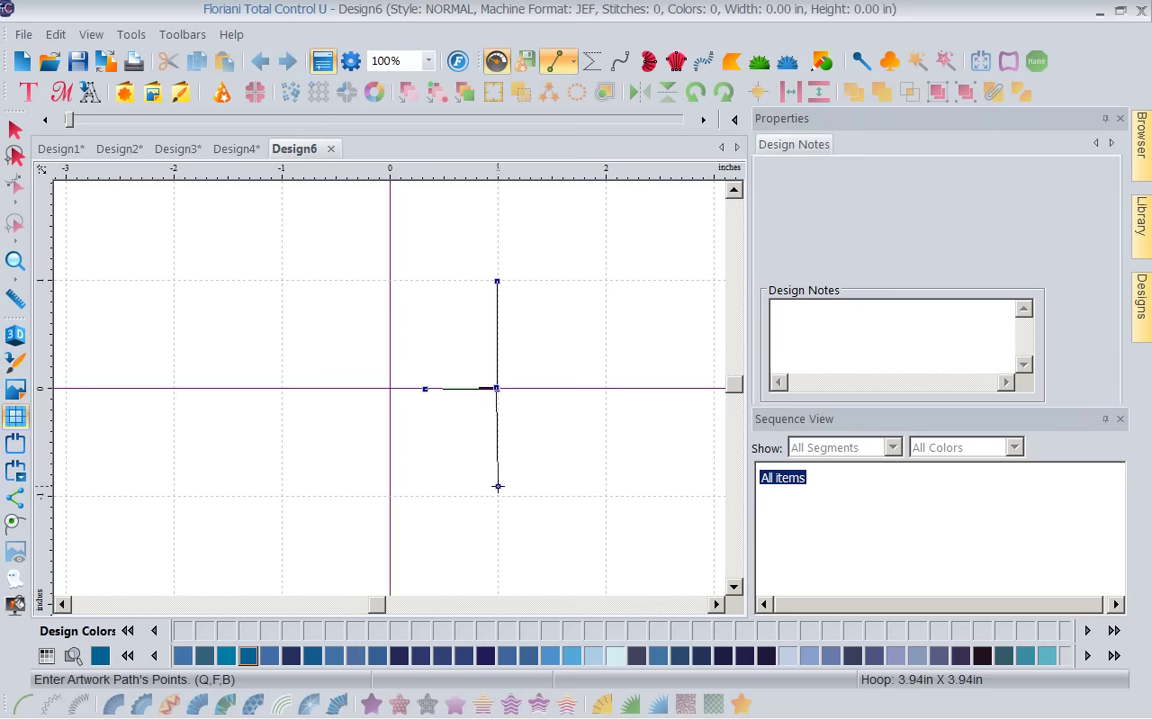
pyautogui.click(424, 482)
pyautogui.press('Return')
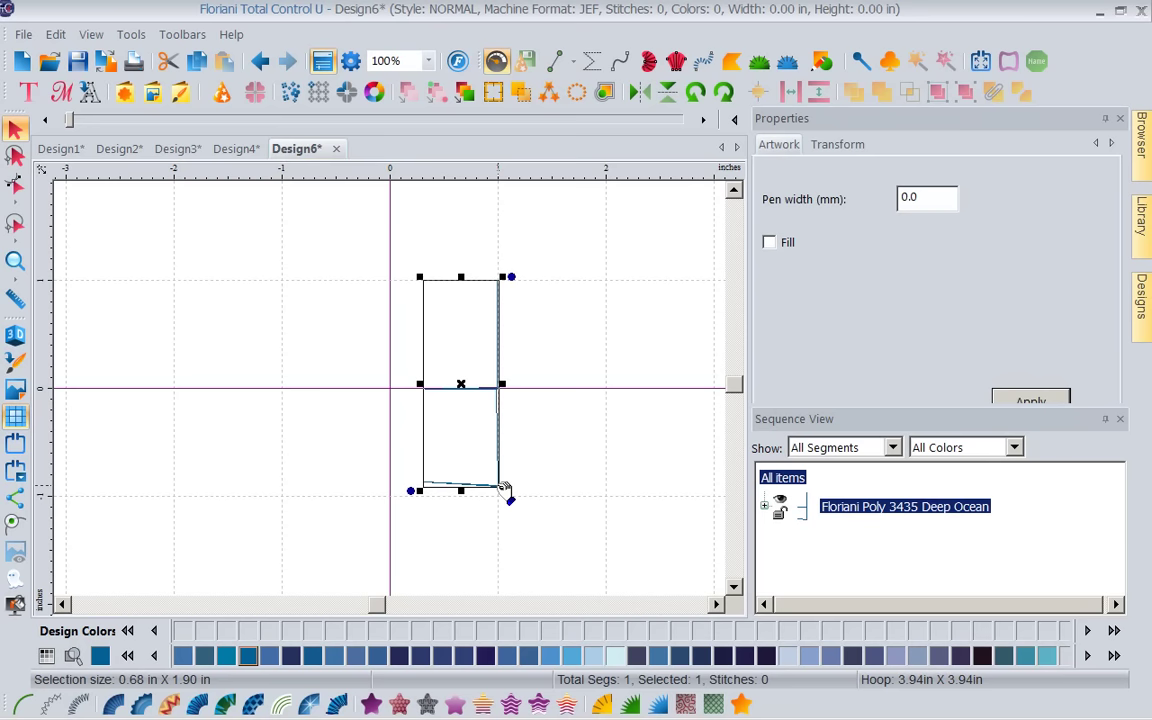
pyautogui.click(597, 350)
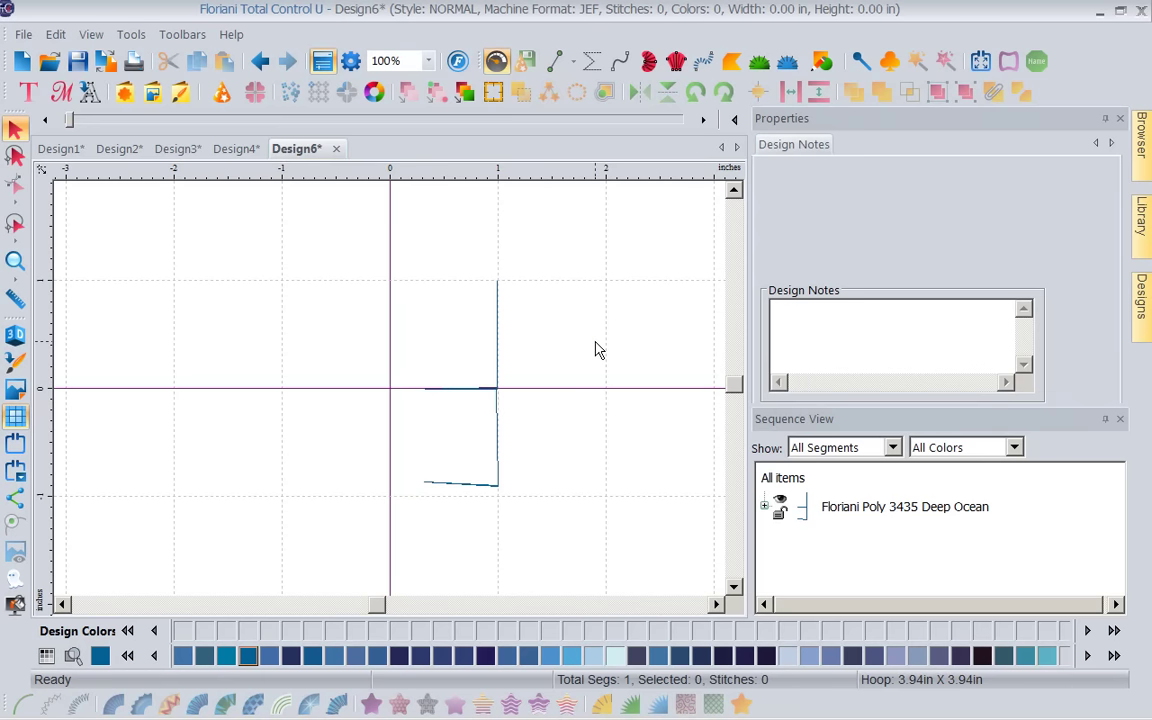